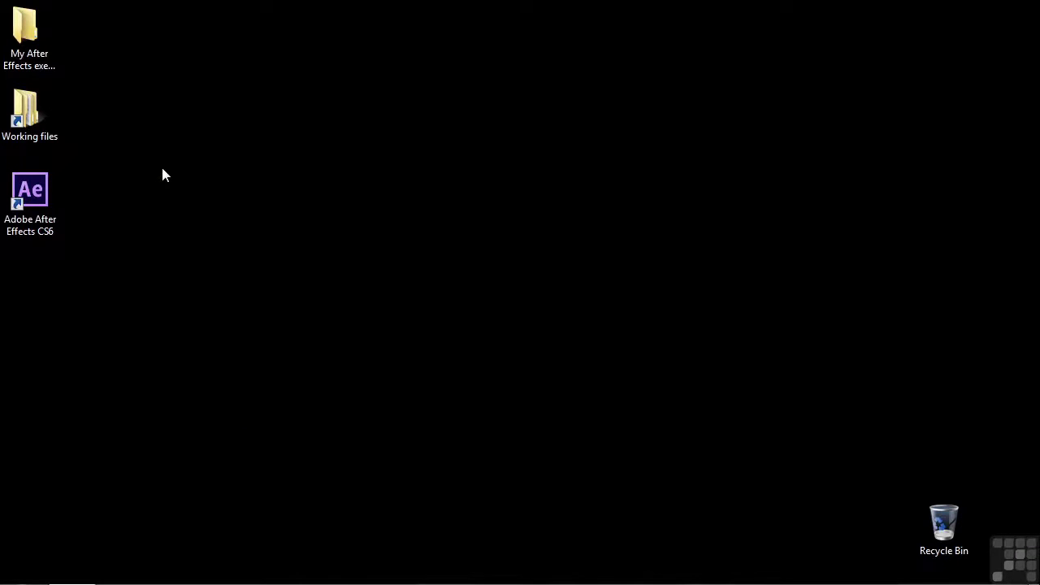
Open the project 1602-tracker-keyframes.aep from the After Effects projects folder in Working files.
{"action": "double_click", "coordinate": [54, 112]}
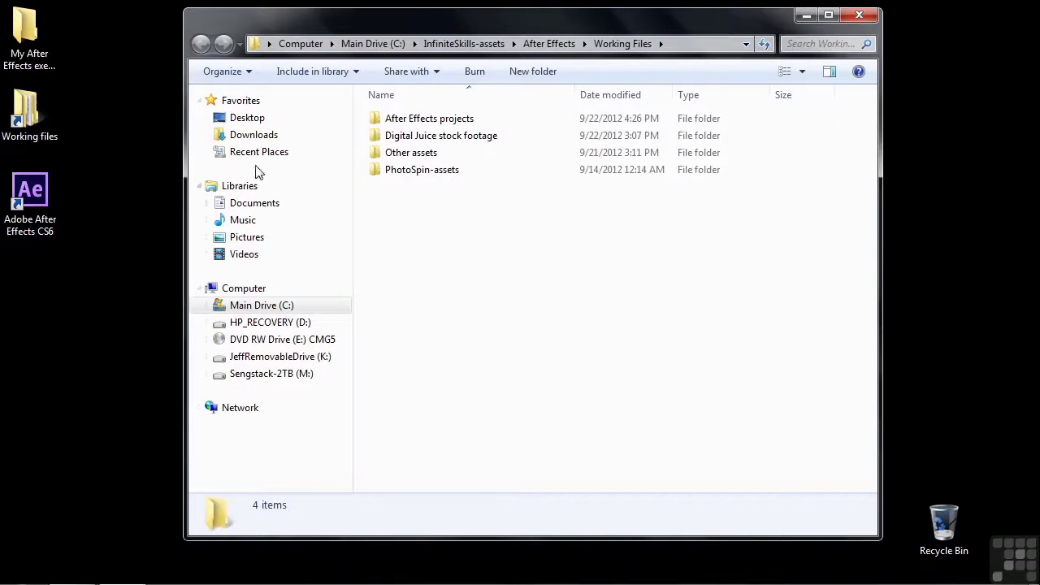
{"action": "double_click", "coordinate": [429, 118]}
{"action": "scroll", "coordinate": [513, 437], "scroll_direction": "down", "scroll_amount": 9}
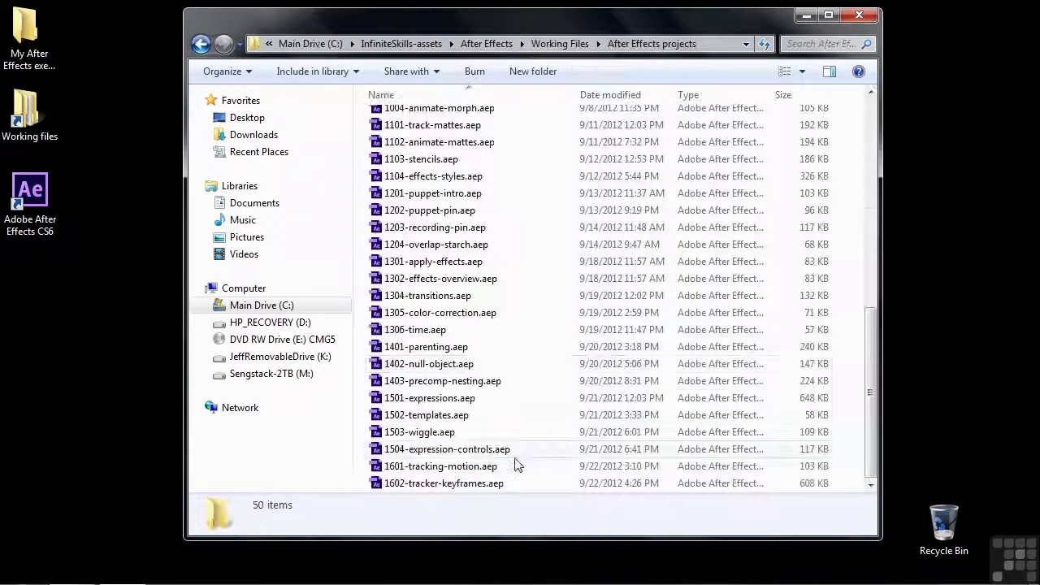
{"action": "left_click", "coordinate": [391, 484]}
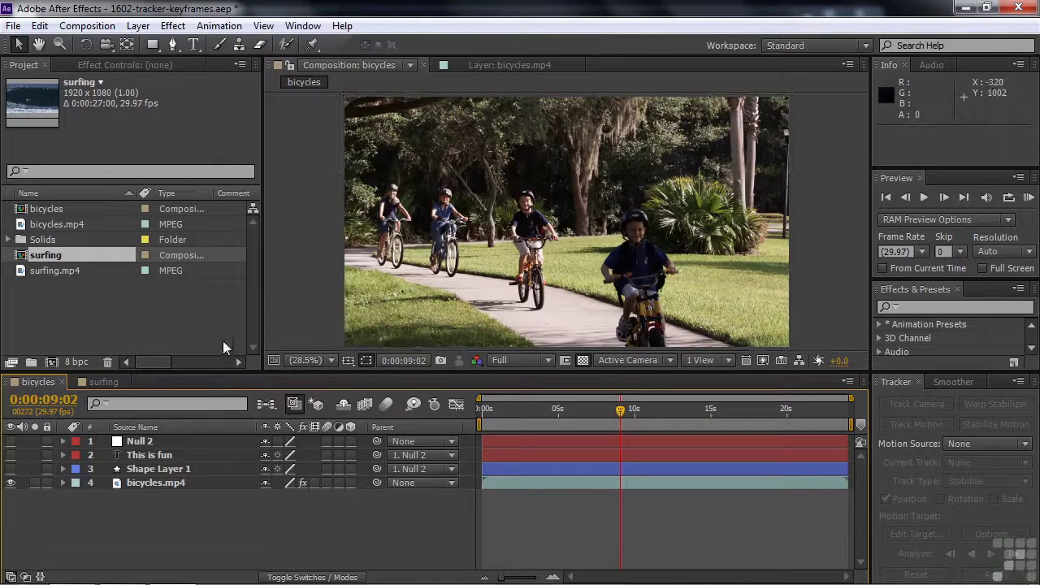
Look at the surfing composition, return to bicycles, and examine the motion tracker keyframes on the bicycles.mp4 layer.
{"action": "left_click", "coordinate": [103, 382]}
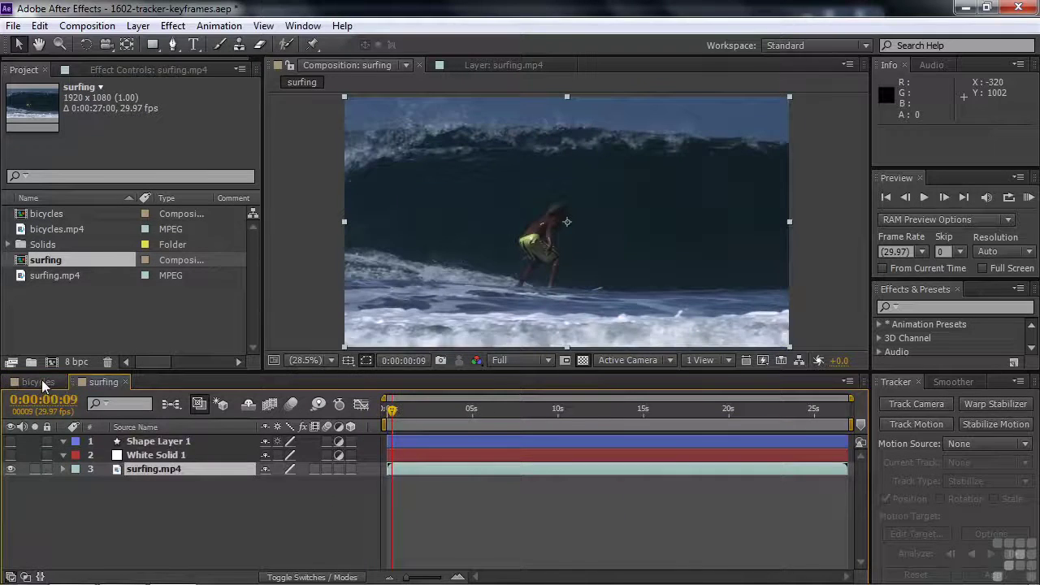
{"action": "left_click", "coordinate": [41, 379]}
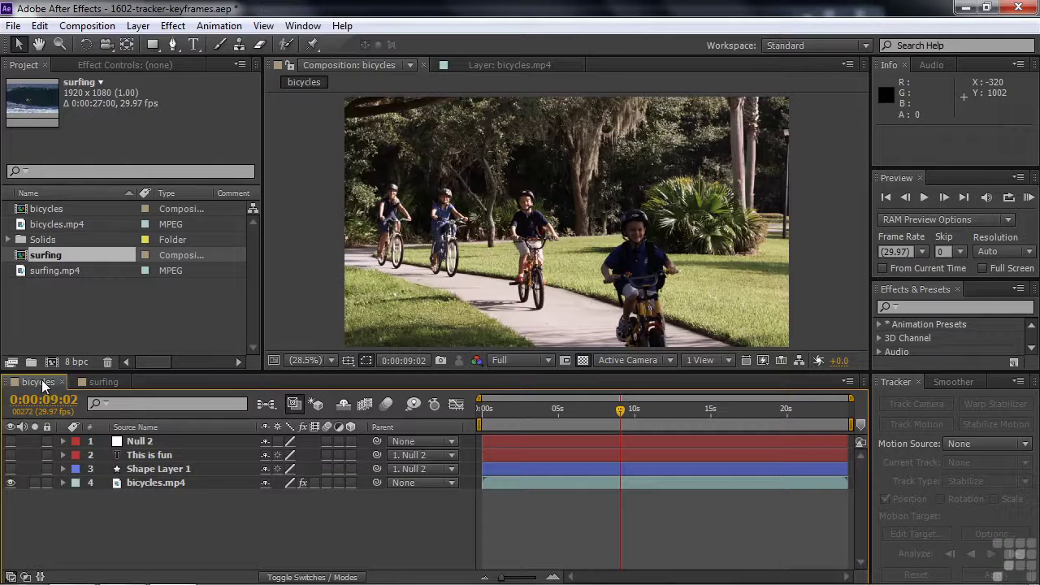
{"action": "left_click", "coordinate": [150, 484]}
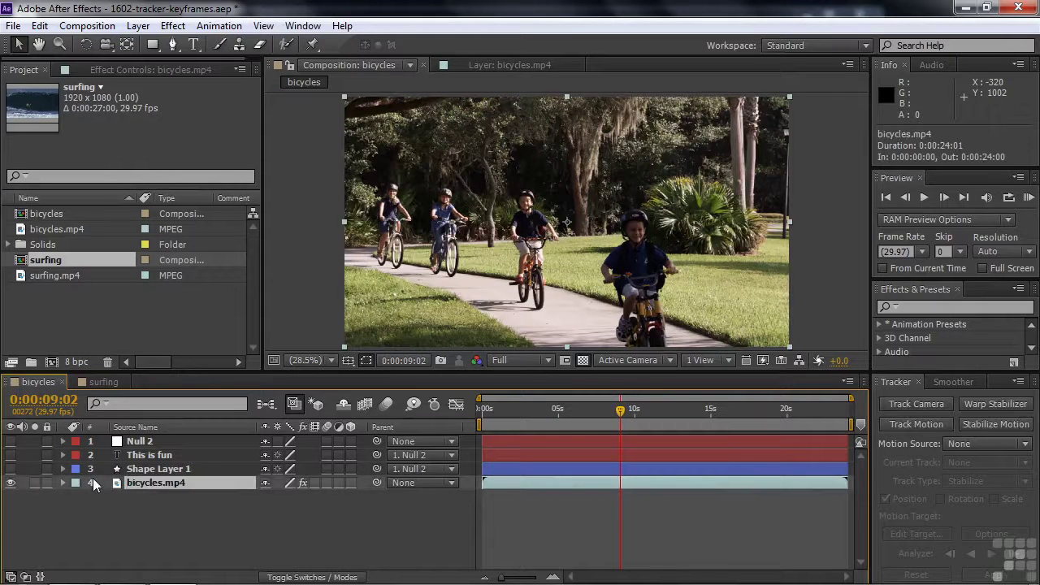
{"action": "key", "text": "u"}
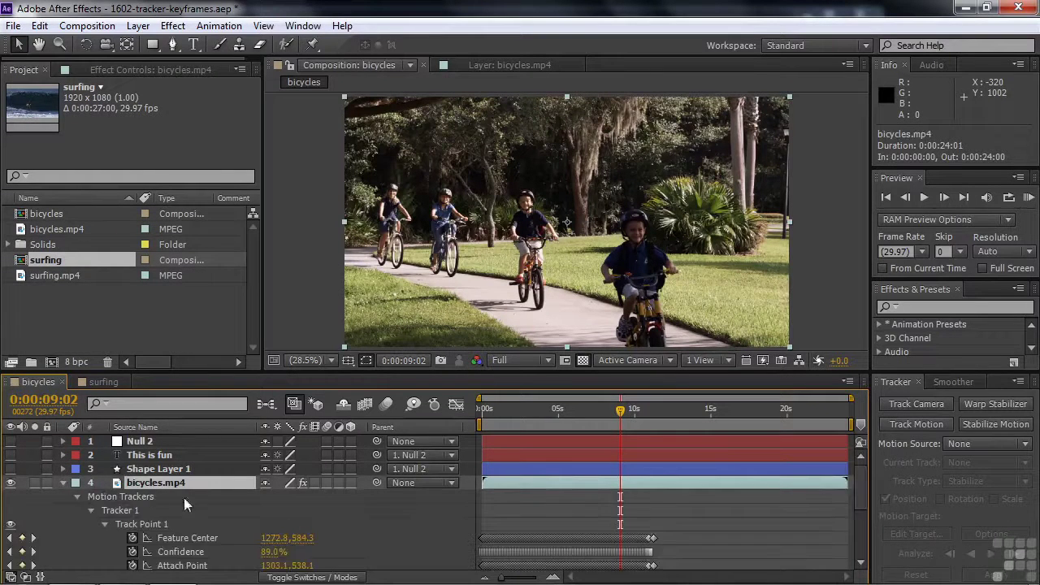
{"action": "left_click_drag", "start_coordinate": [863, 484], "coordinate": [870, 535]}
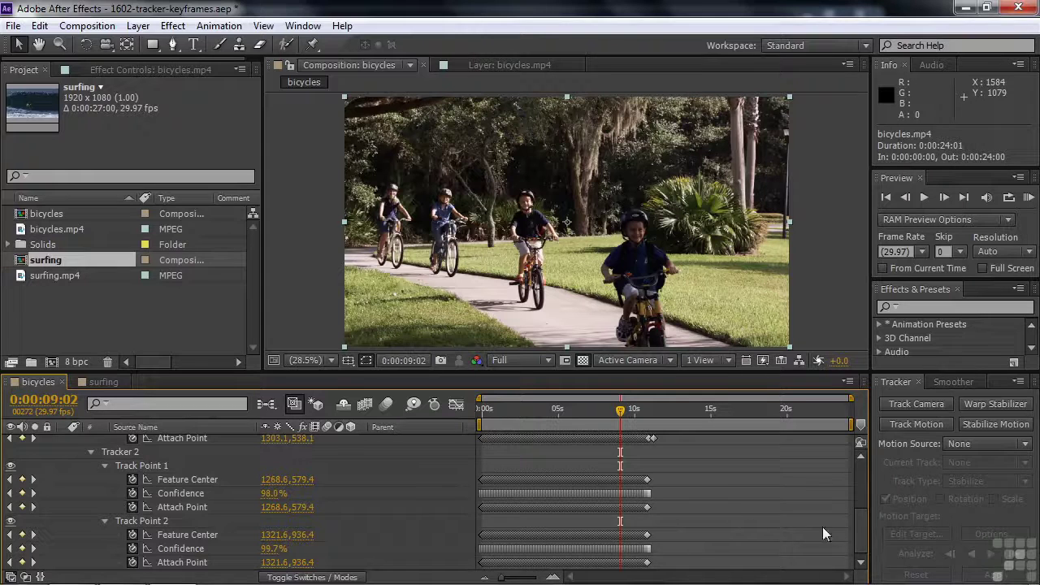
{"action": "left_click_drag", "start_coordinate": [861, 543], "coordinate": [859, 481]}
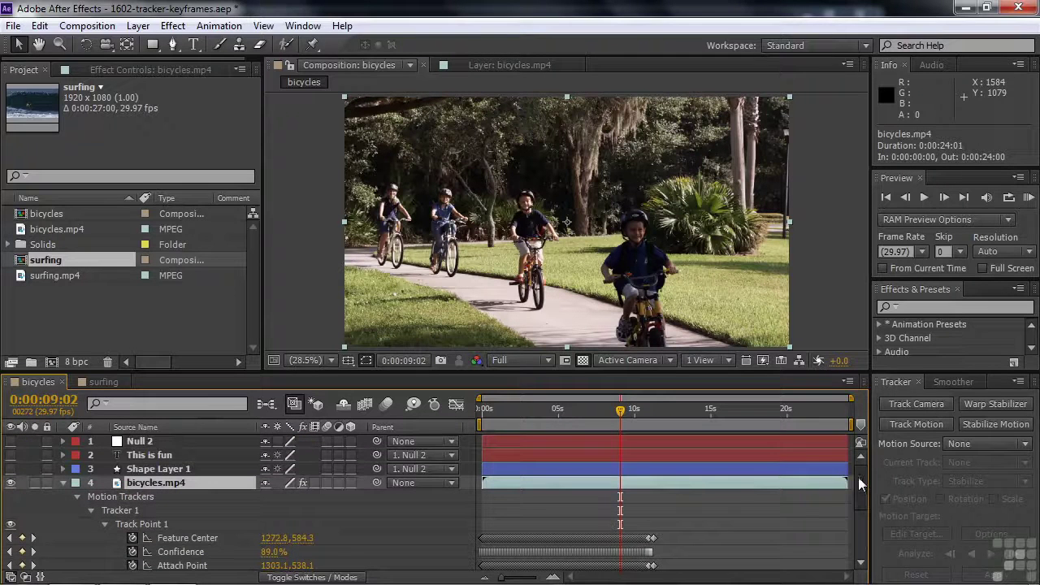
{"action": "left_click", "coordinate": [63, 483]}
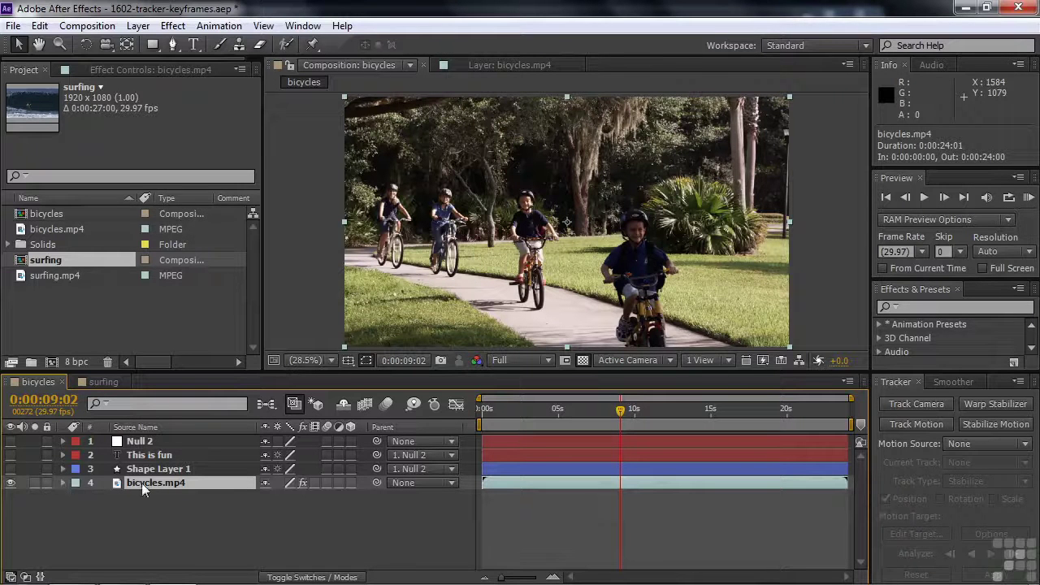
Enable the Radial Blur effect on the bicycles.mp4 layer.
{"action": "left_click", "coordinate": [109, 69]}
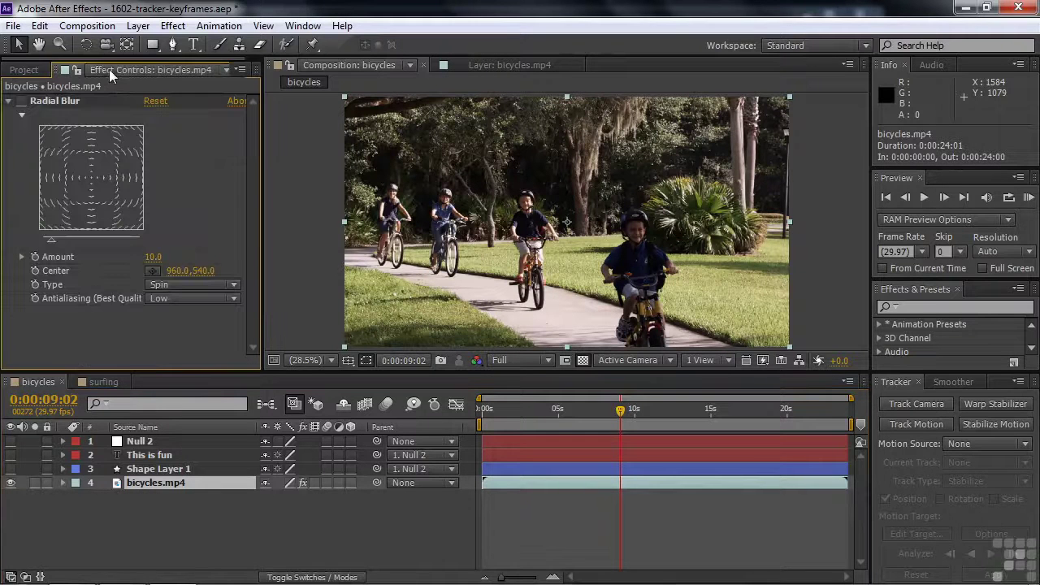
{"action": "left_click", "coordinate": [21, 101]}
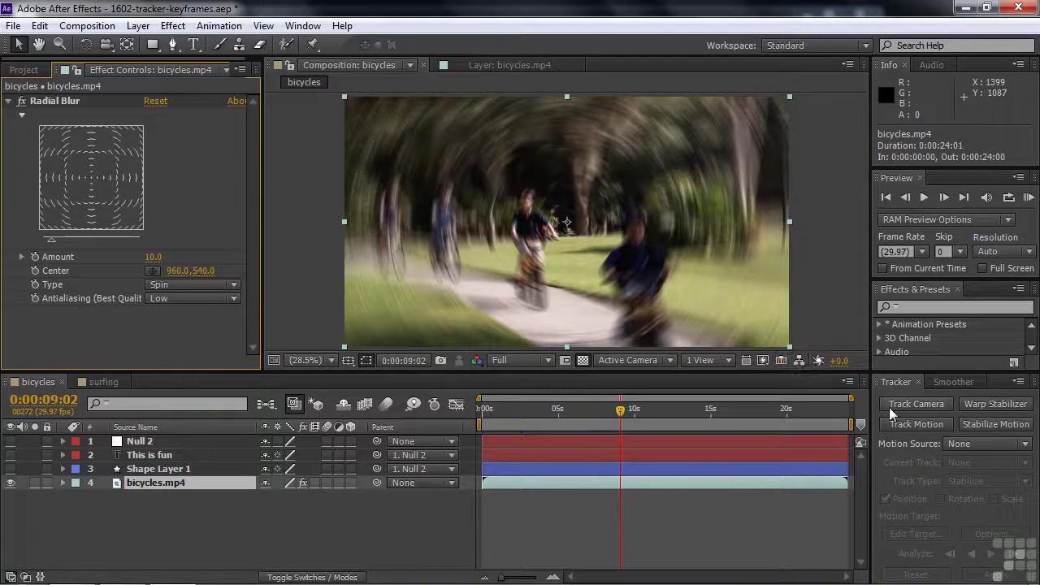
Set bicycles.mp4 as the motion source with Tracker 1 as the current track and Transform as the track type.
{"action": "left_click", "coordinate": [1025, 446]}
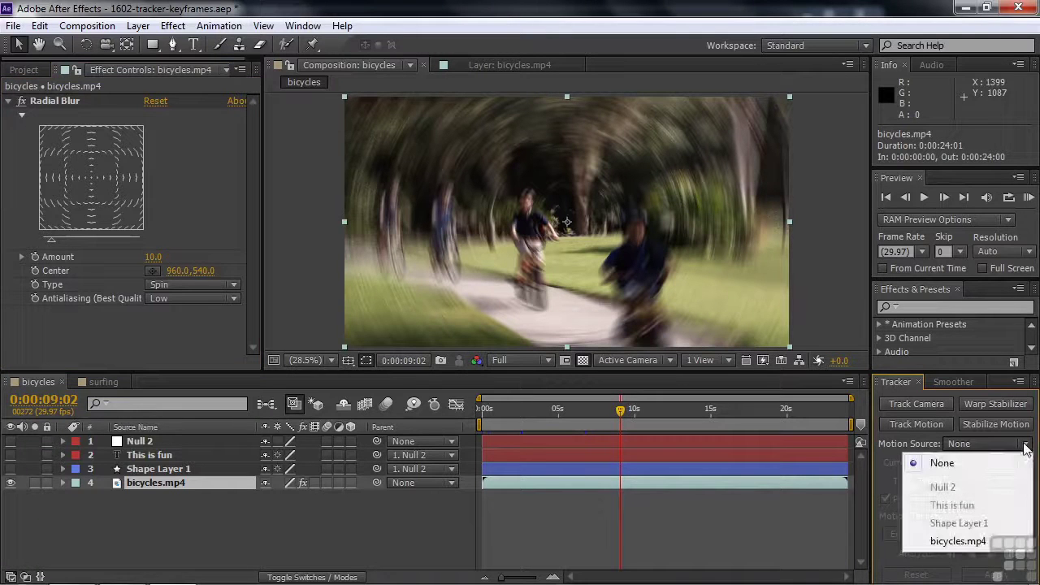
{"action": "left_click", "coordinate": [959, 541]}
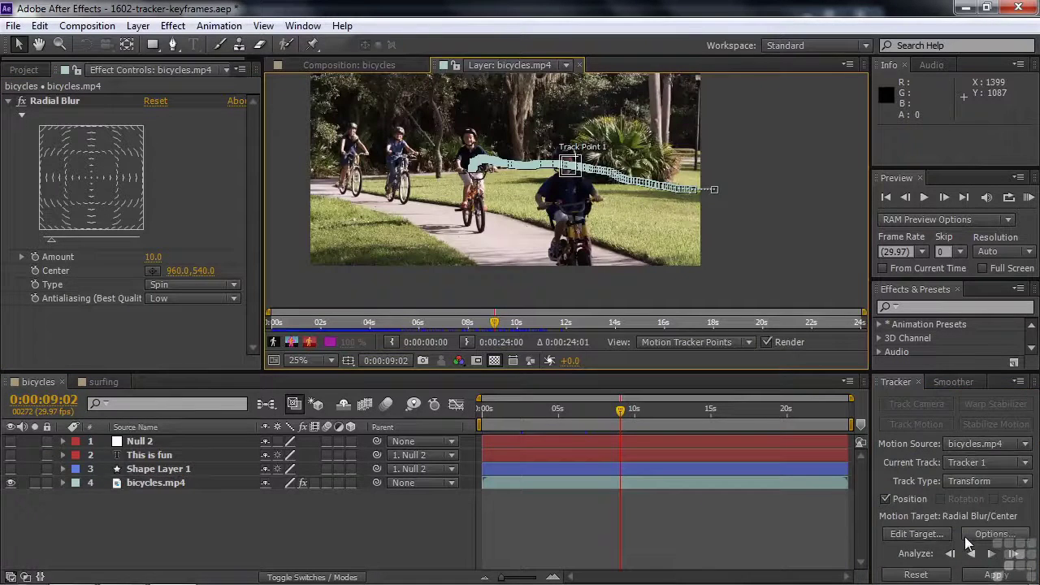
{"action": "left_click", "coordinate": [1025, 462]}
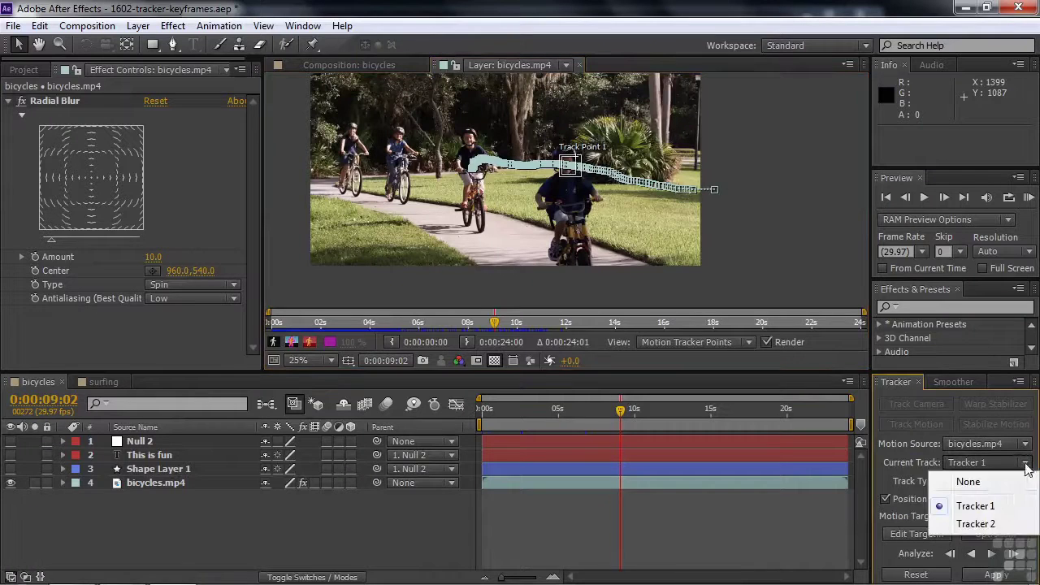
{"action": "left_click", "coordinate": [974, 507]}
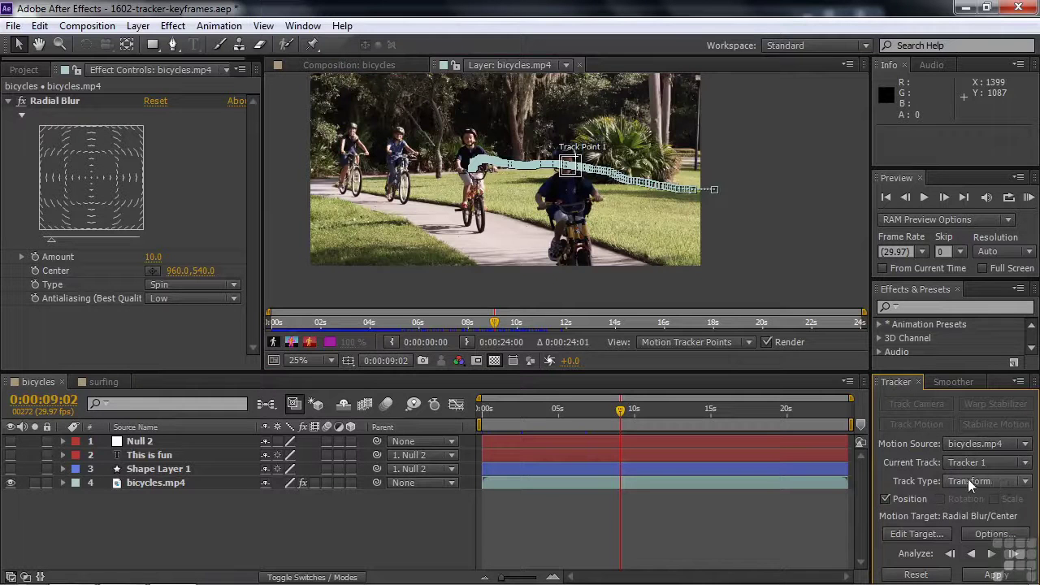
{"action": "left_click", "coordinate": [1021, 483]}
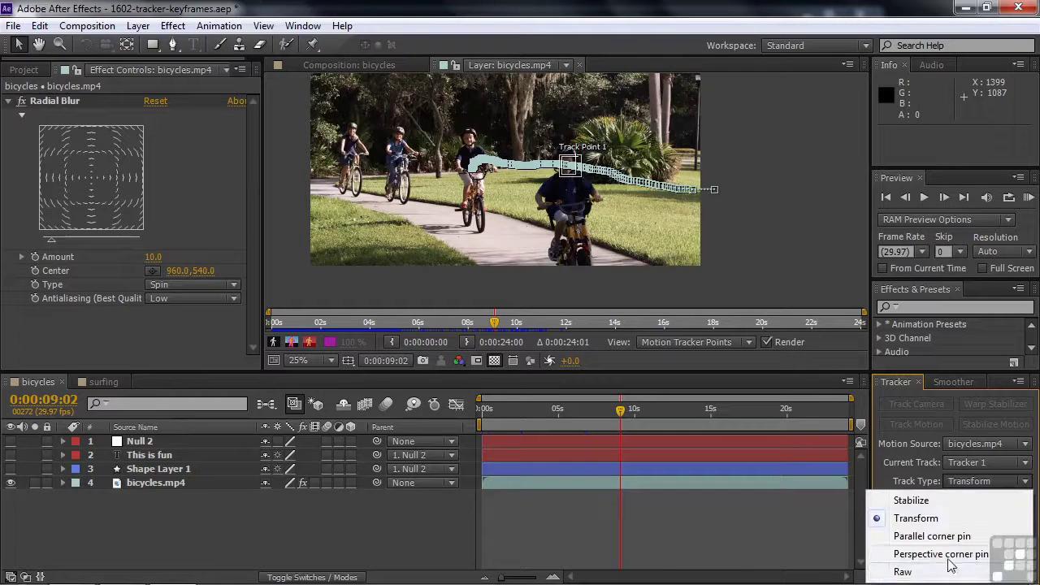
{"action": "left_click", "coordinate": [931, 519]}
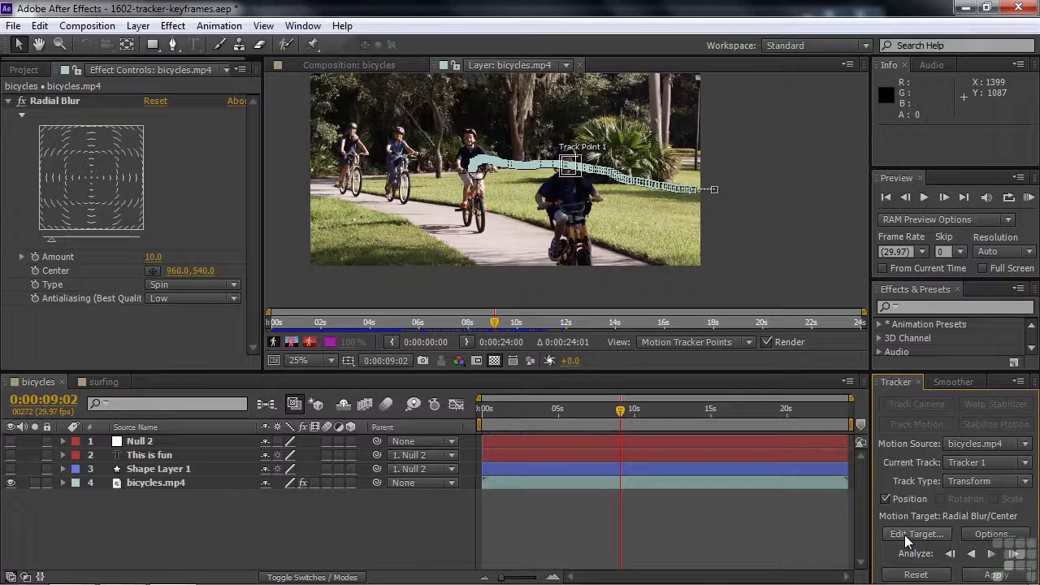
Set the motion target of Tracker 1 to the effect point control Radial Blur/Center.
{"action": "left_click", "coordinate": [916, 534]}
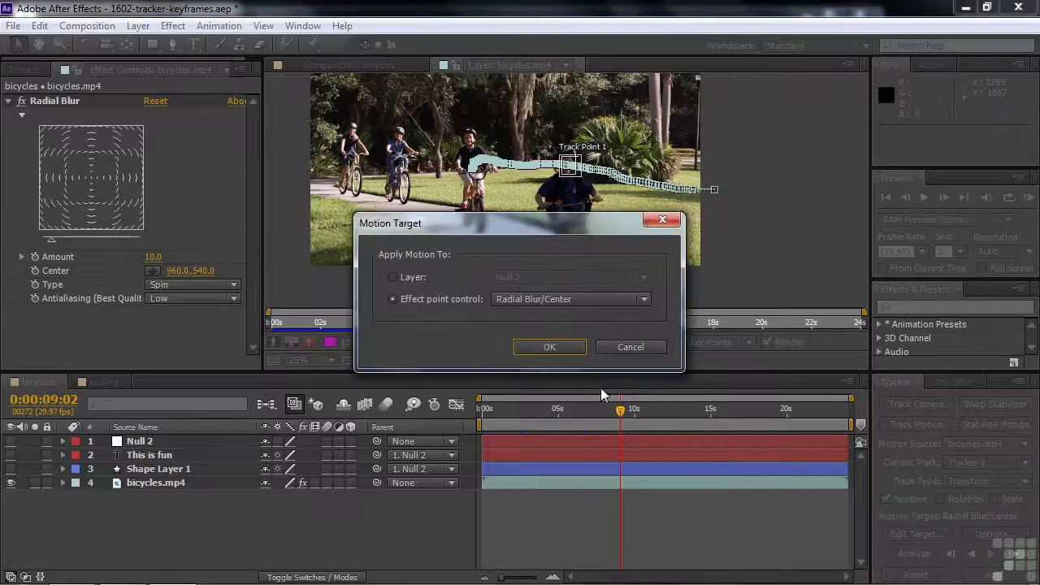
{"action": "left_click", "coordinate": [394, 276]}
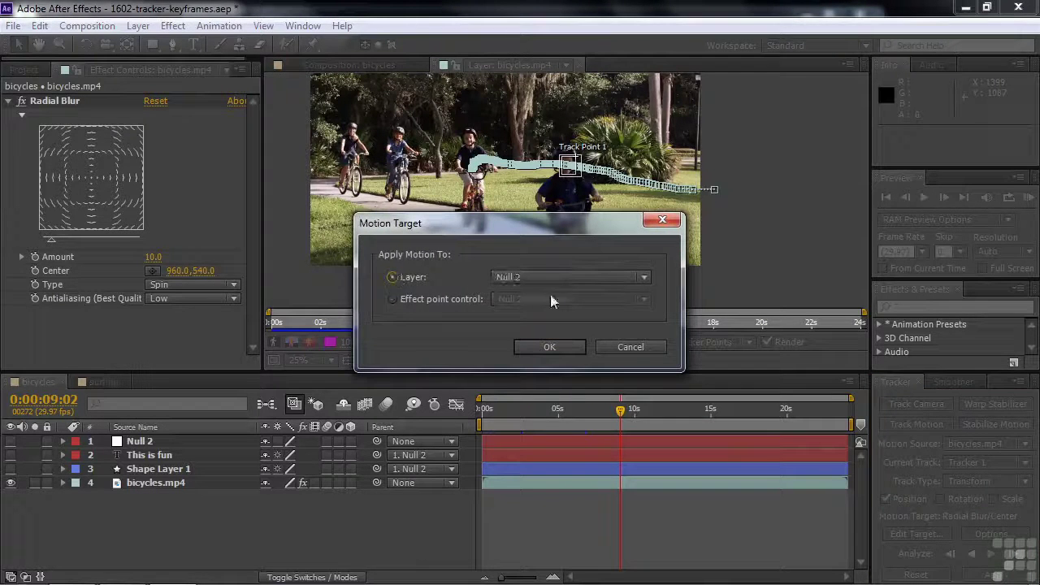
{"action": "left_click", "coordinate": [641, 278]}
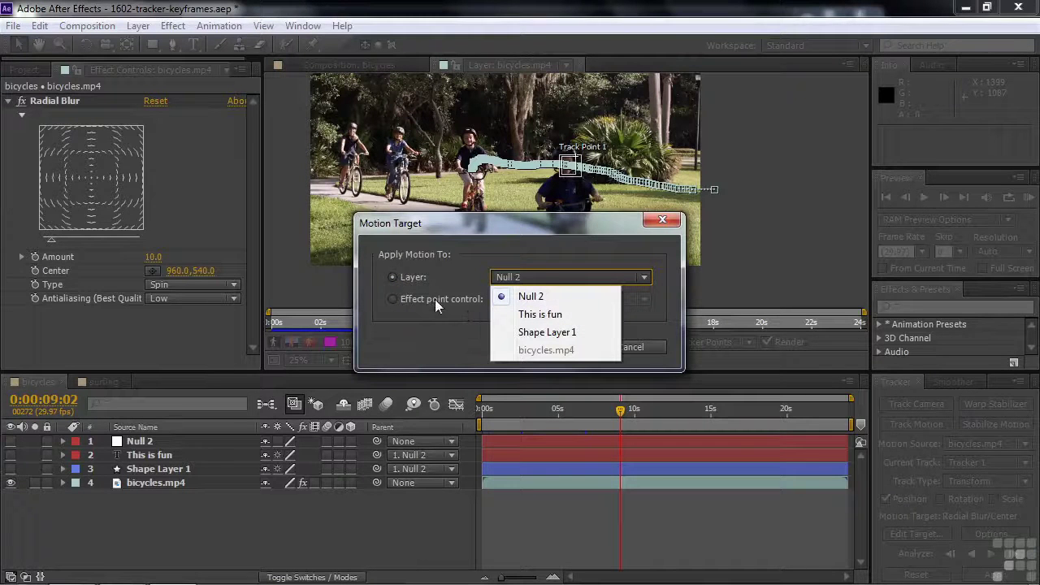
{"action": "left_click", "coordinate": [392, 299]}
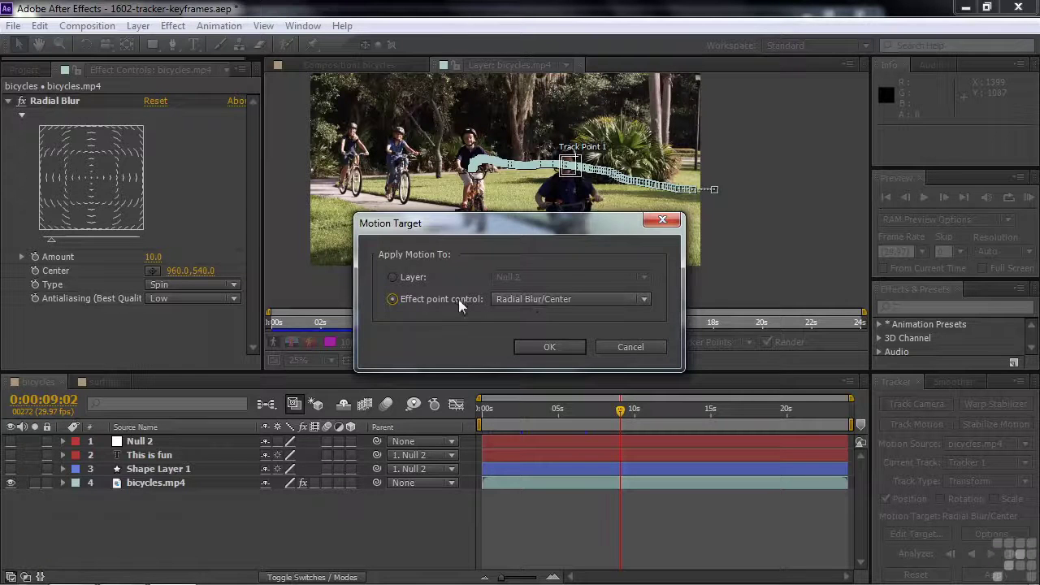
{"action": "left_click", "coordinate": [546, 343]}
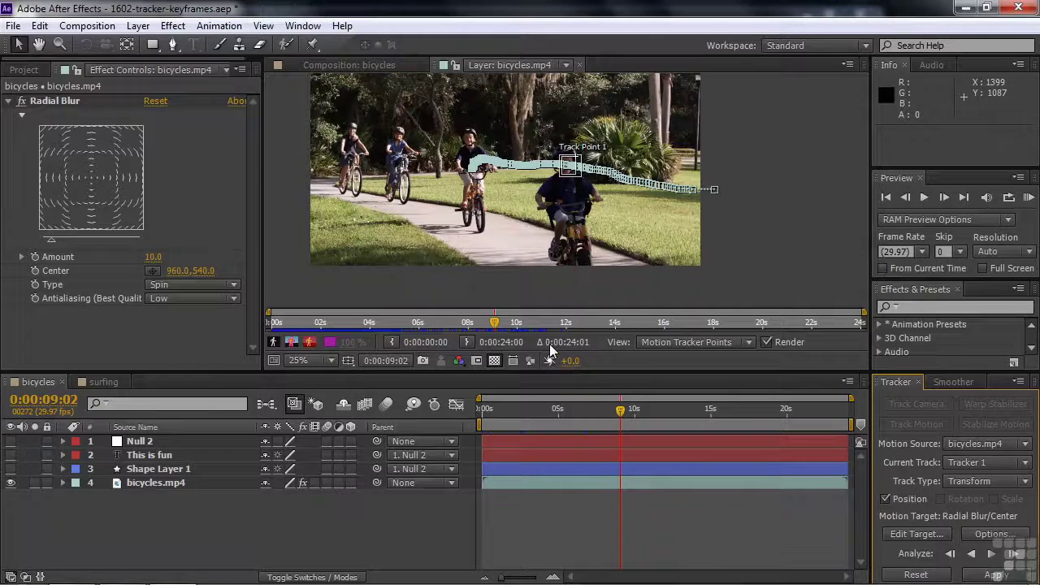
Apply Tracker 1's motion to the target in X and Y dimensions and preview the moving blur up to 0:00:10:23.
{"action": "left_click", "coordinate": [994, 575]}
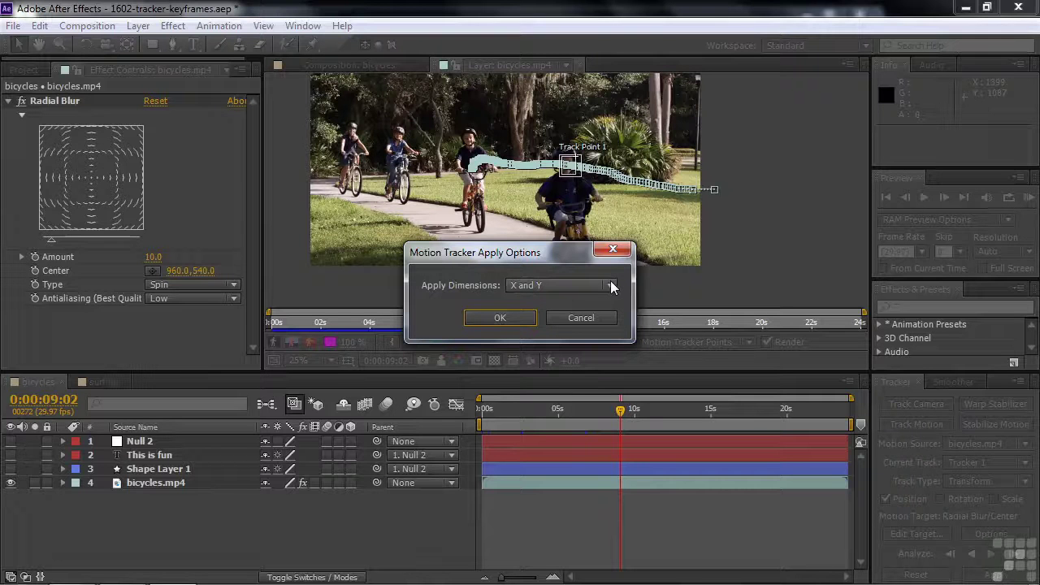
{"action": "left_click", "coordinate": [507, 318]}
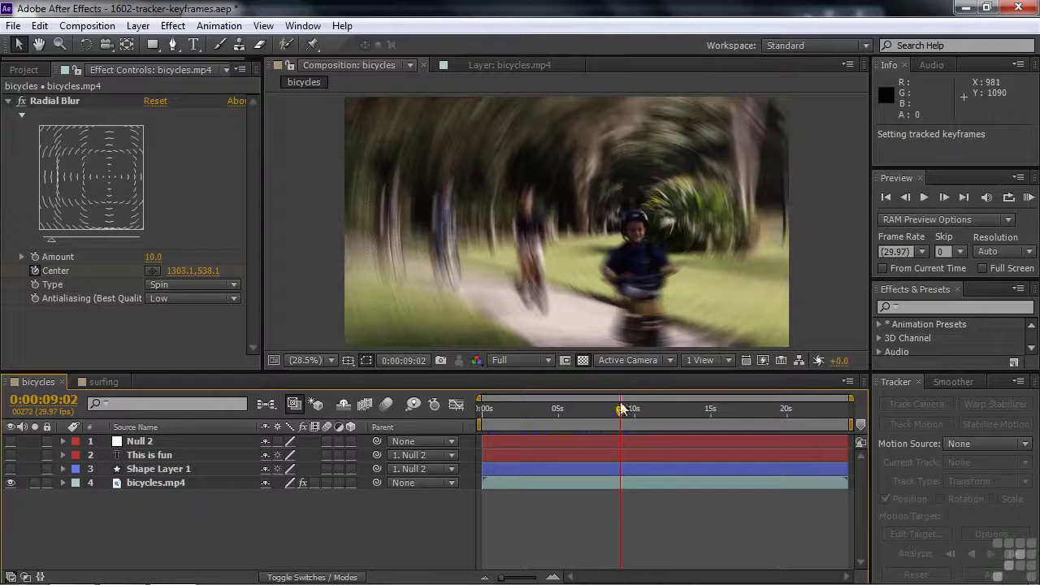
{"action": "left_click_drag", "start_coordinate": [622, 406], "coordinate": [646, 409]}
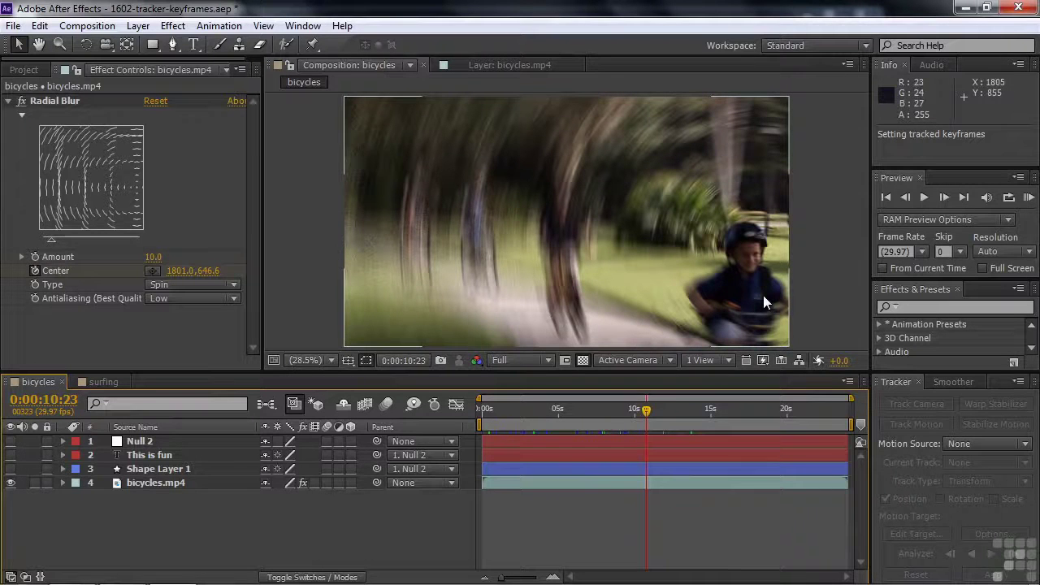
Disable Radial Blur, go to 0:00:00:21, and make the This is fun and Shape Layer 1 layers visible.
{"action": "left_click", "coordinate": [21, 101]}
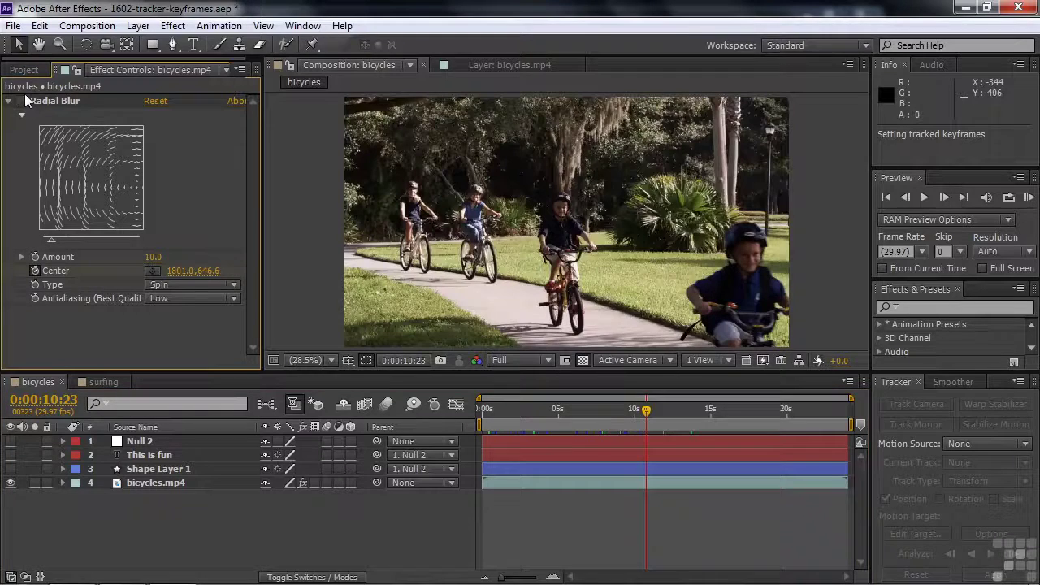
{"action": "left_click_drag", "start_coordinate": [526, 411], "coordinate": [492, 420]}
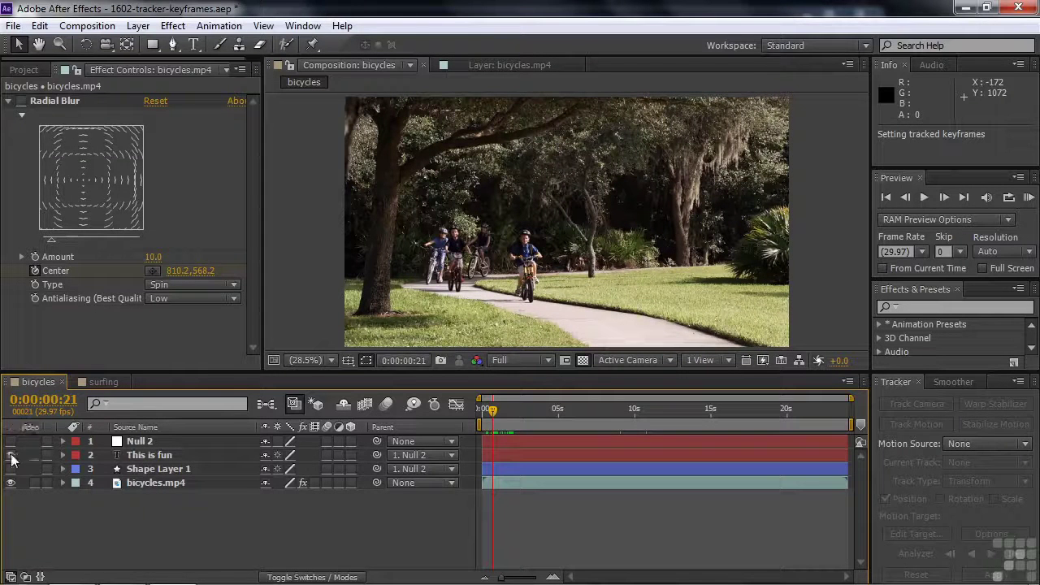
{"action": "left_click_drag", "start_coordinate": [10, 455], "coordinate": [10, 471]}
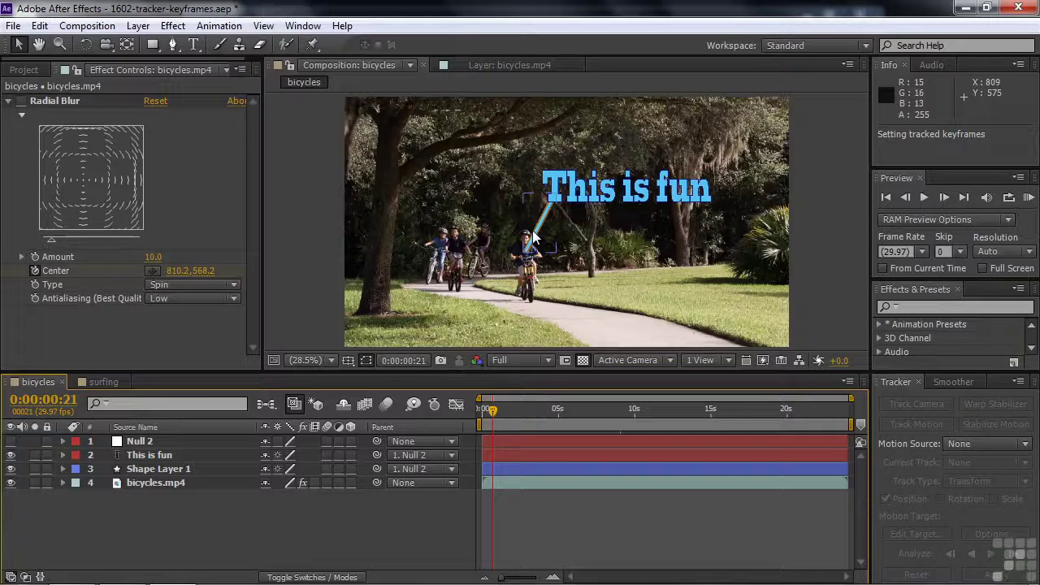
Set bicycles.mp4 as the motion source again and choose Tracker 2 as the current track.
{"action": "left_click", "coordinate": [141, 444]}
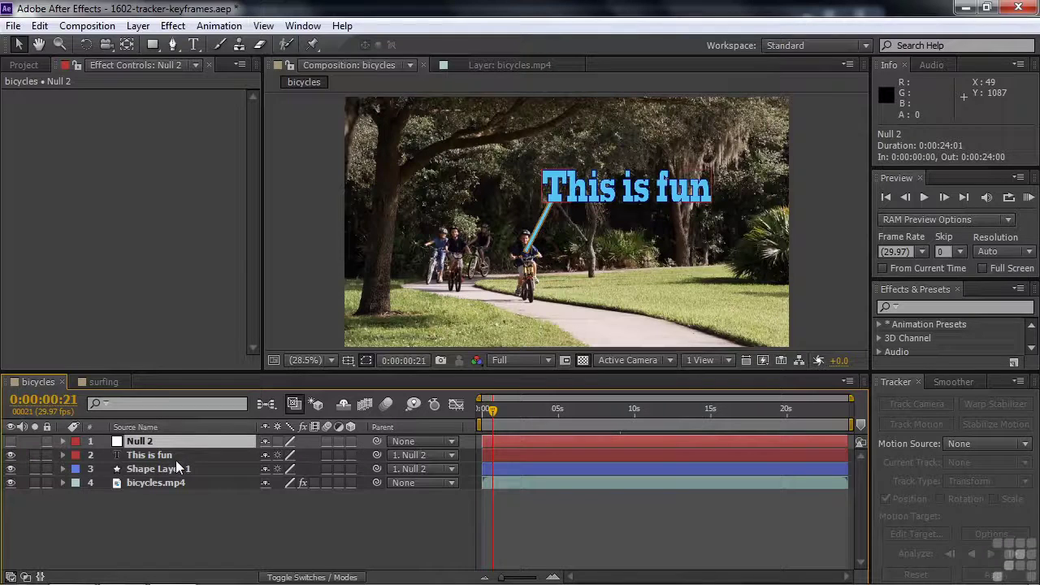
{"action": "left_click", "coordinate": [1025, 444]}
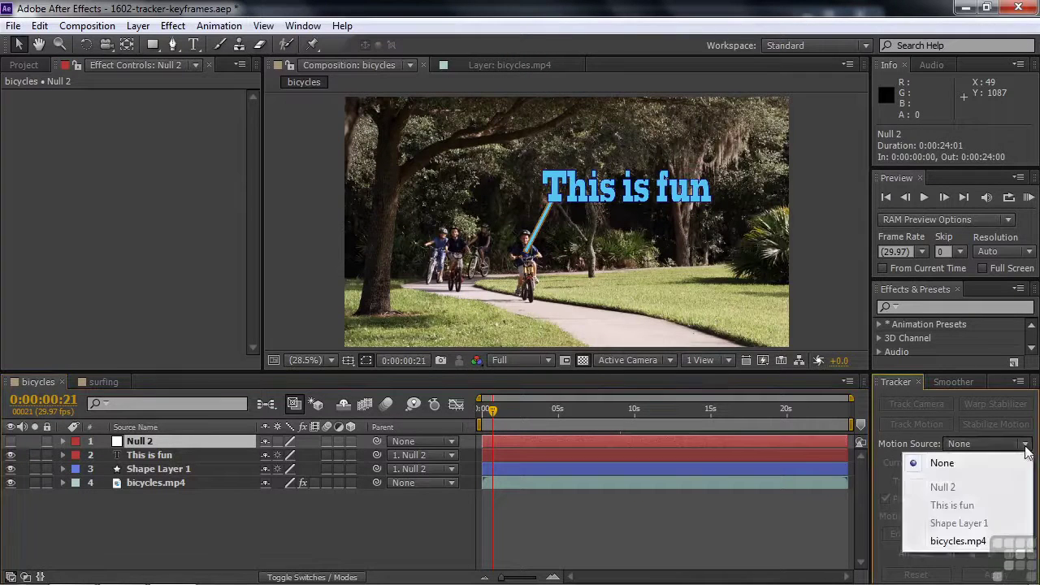
{"action": "left_click", "coordinate": [973, 541]}
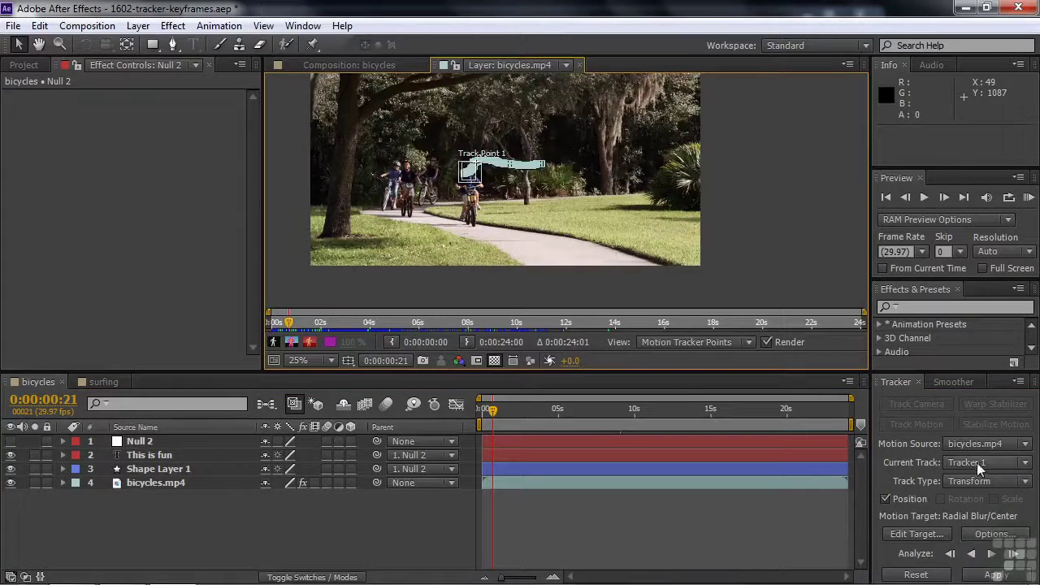
{"action": "left_click", "coordinate": [1022, 463]}
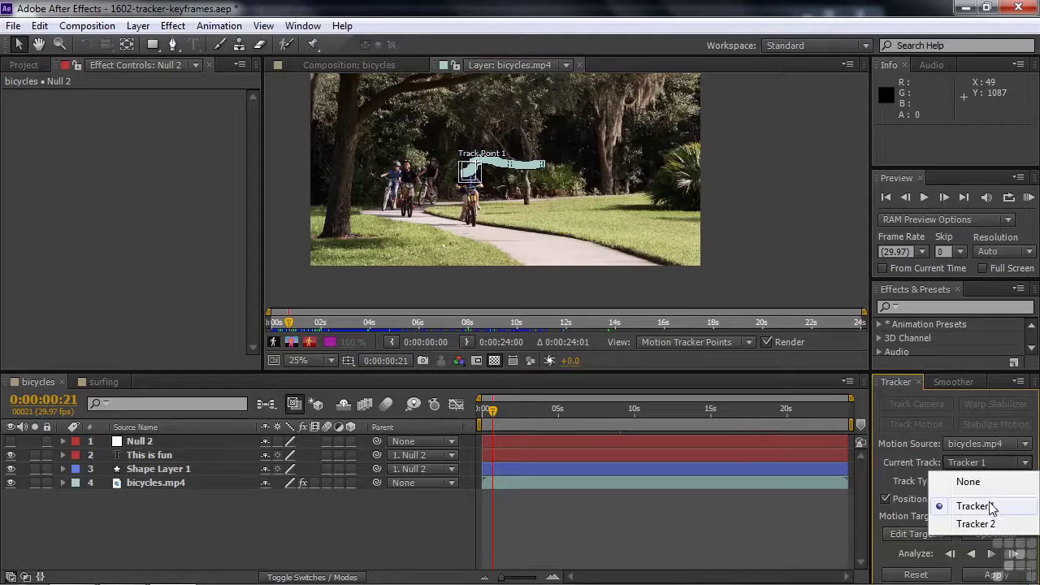
{"action": "left_click", "coordinate": [977, 524]}
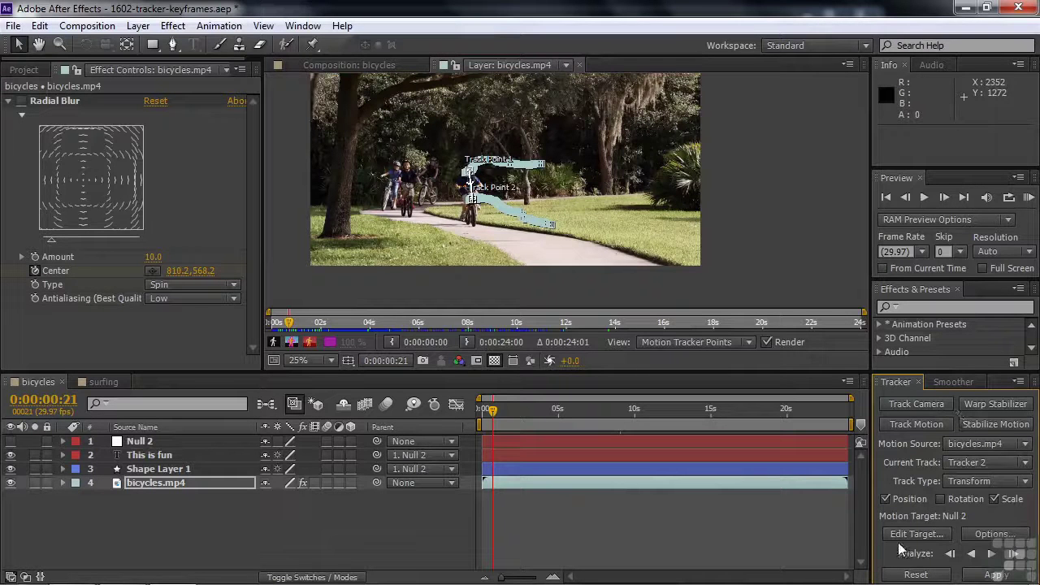
Set the Null 2 layer as Tracker 2's motion target and apply the motion in X and Y dimensions.
{"action": "left_click", "coordinate": [906, 533]}
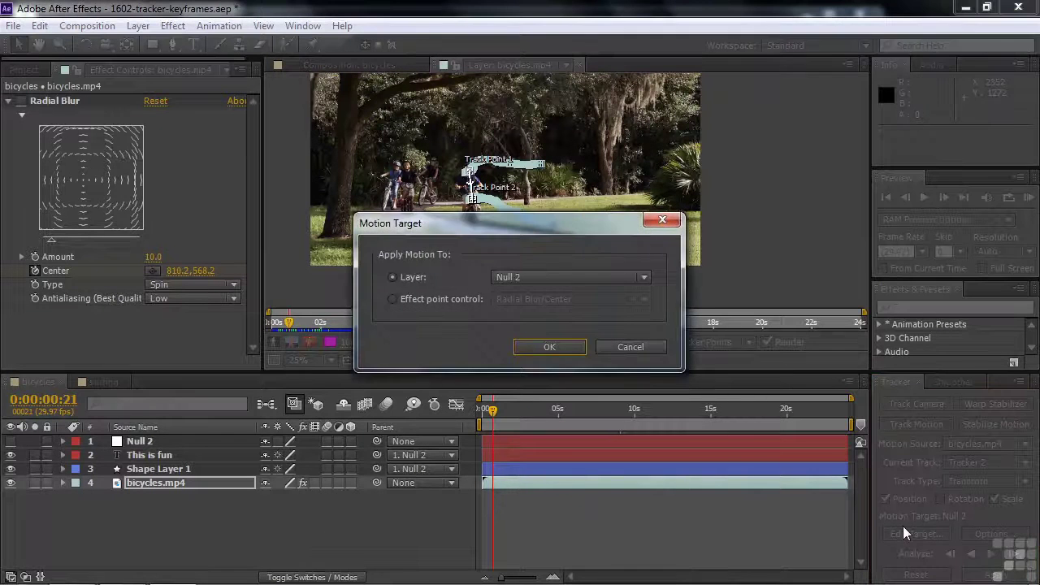
{"action": "left_click", "coordinate": [627, 279]}
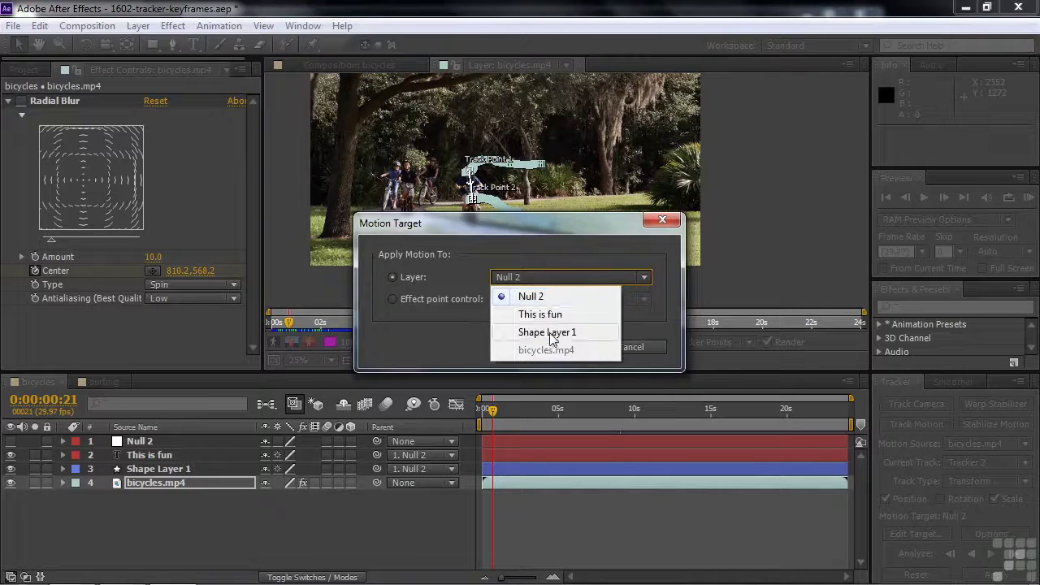
{"action": "left_click", "coordinate": [569, 297]}
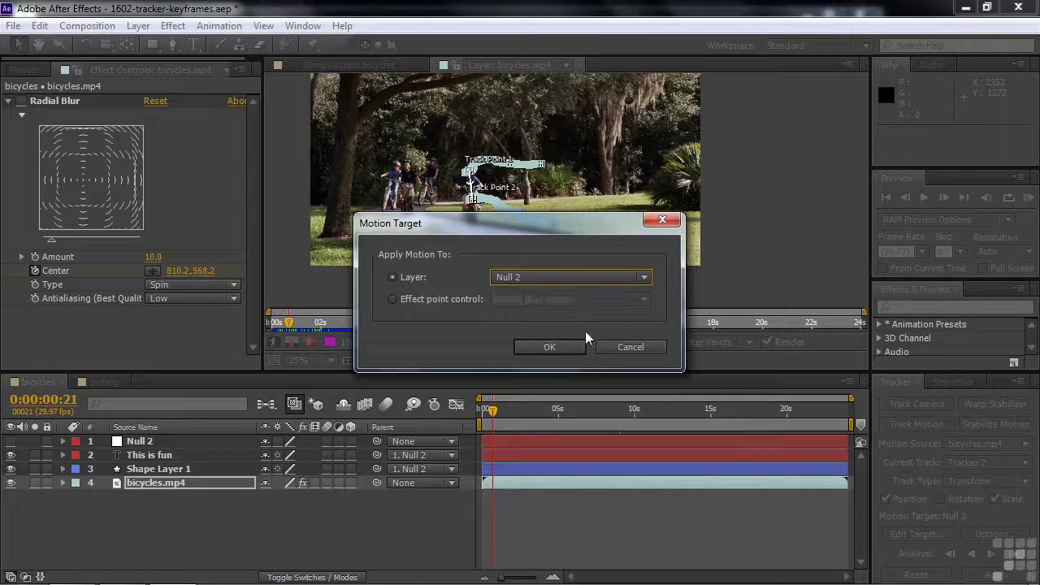
{"action": "left_click", "coordinate": [554, 346]}
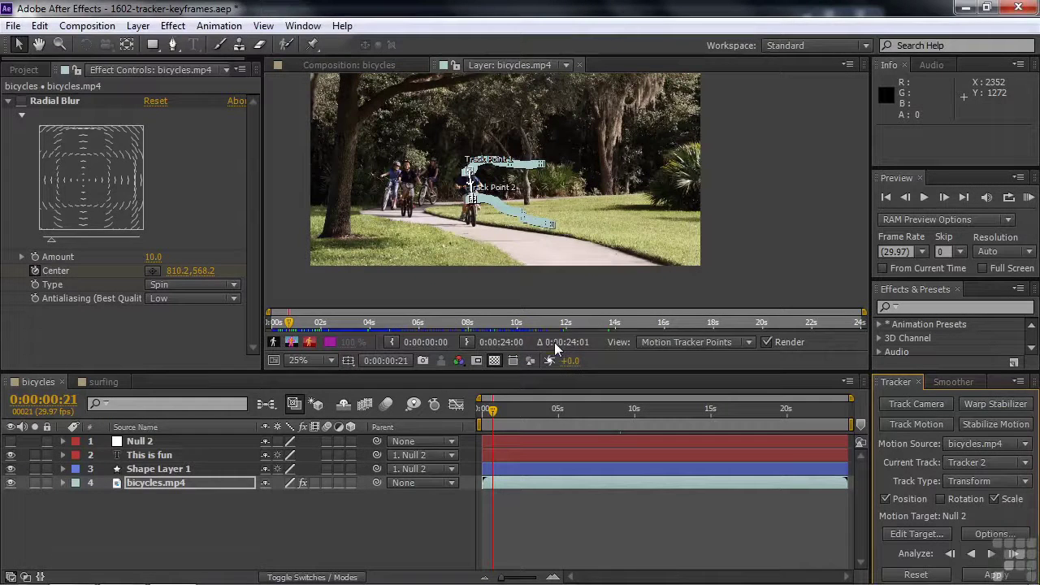
{"action": "left_click", "coordinate": [993, 575]}
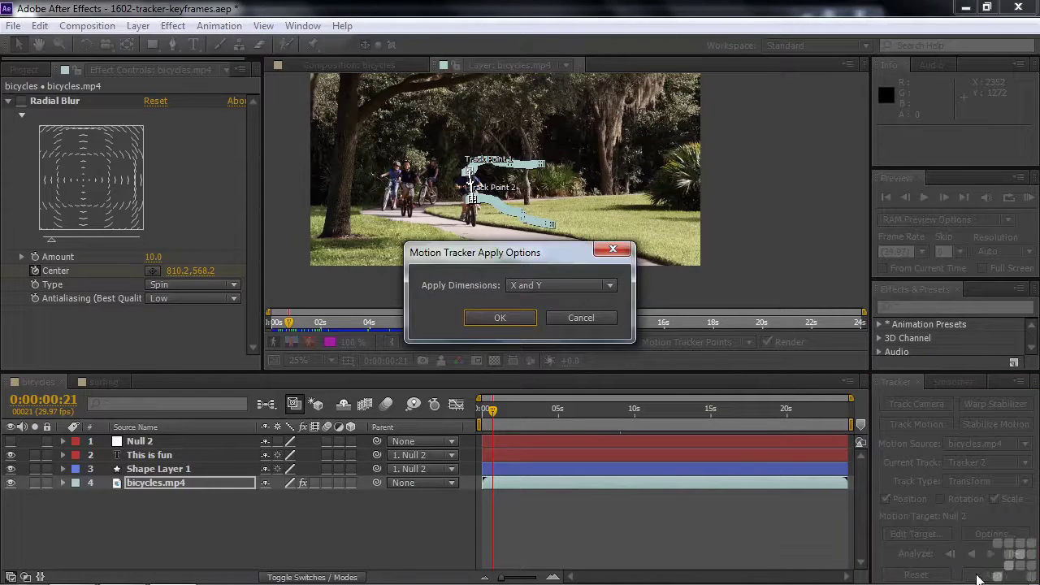
{"action": "left_click", "coordinate": [488, 317]}
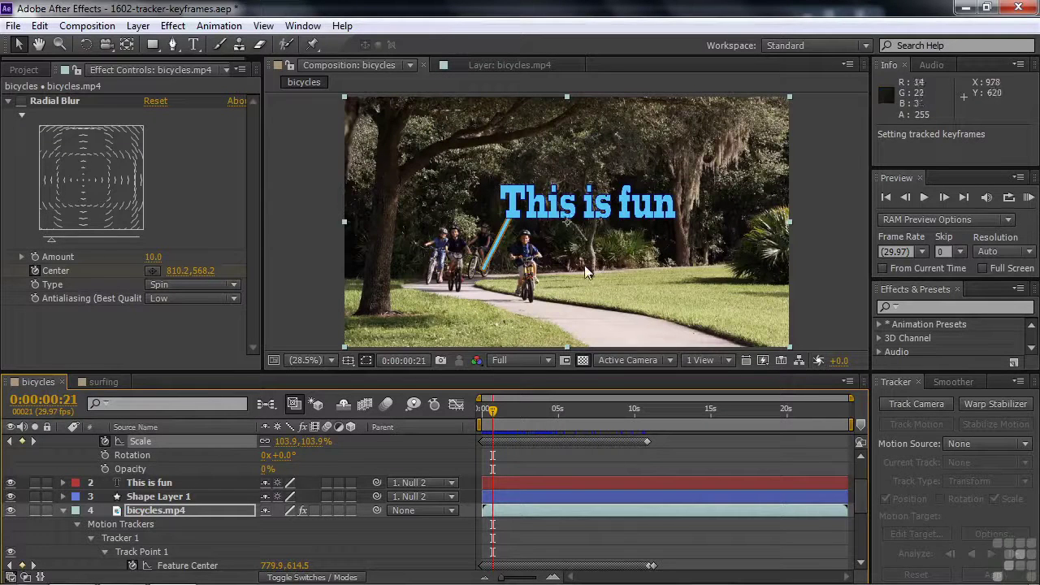
Set Null 2's anchor point to -199.0, 172.0 so the callout line points at the front rider's head.
{"action": "left_click_drag", "start_coordinate": [859, 496], "coordinate": [860, 476]}
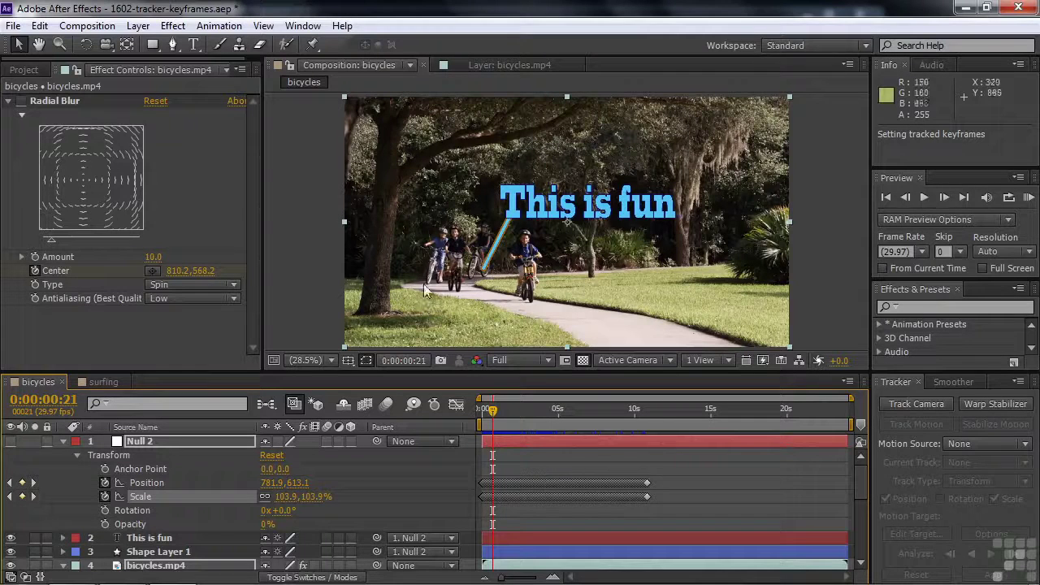
{"action": "left_click_drag", "start_coordinate": [262, 469], "coordinate": [255, 468]}
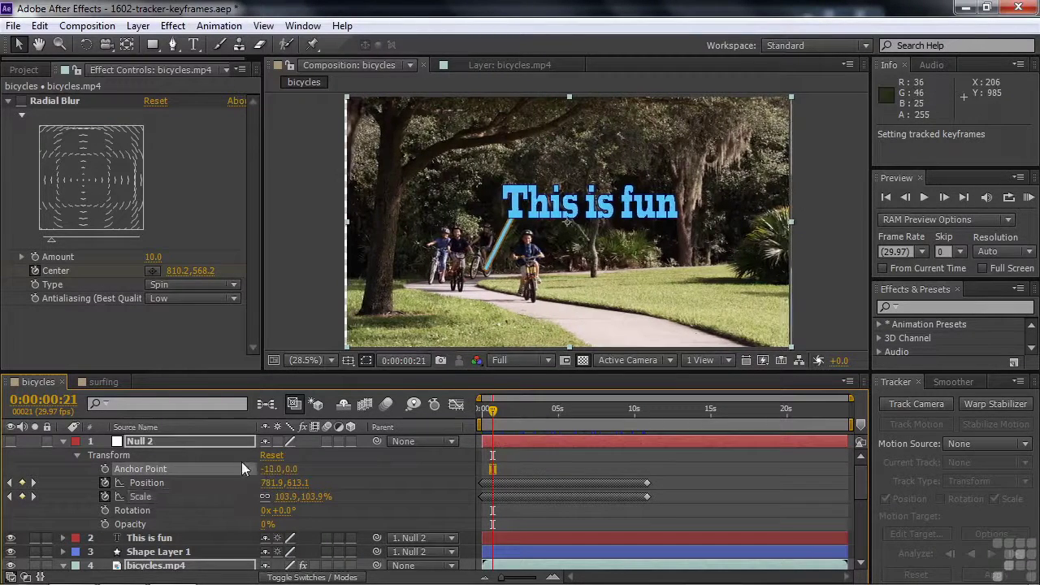
{"action": "key", "text": "ctrl+z"}
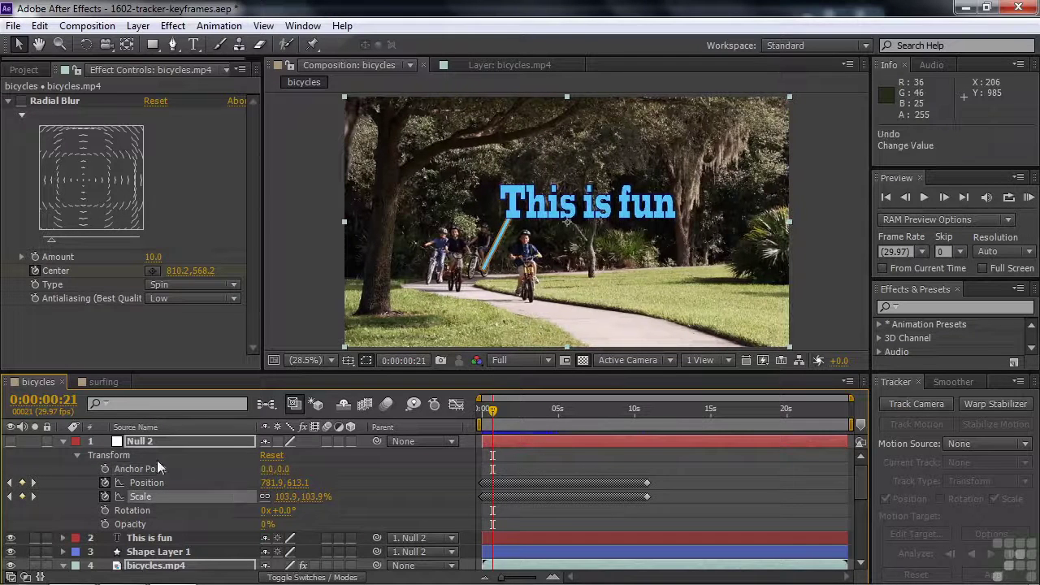
{"action": "left_click", "coordinate": [140, 441]}
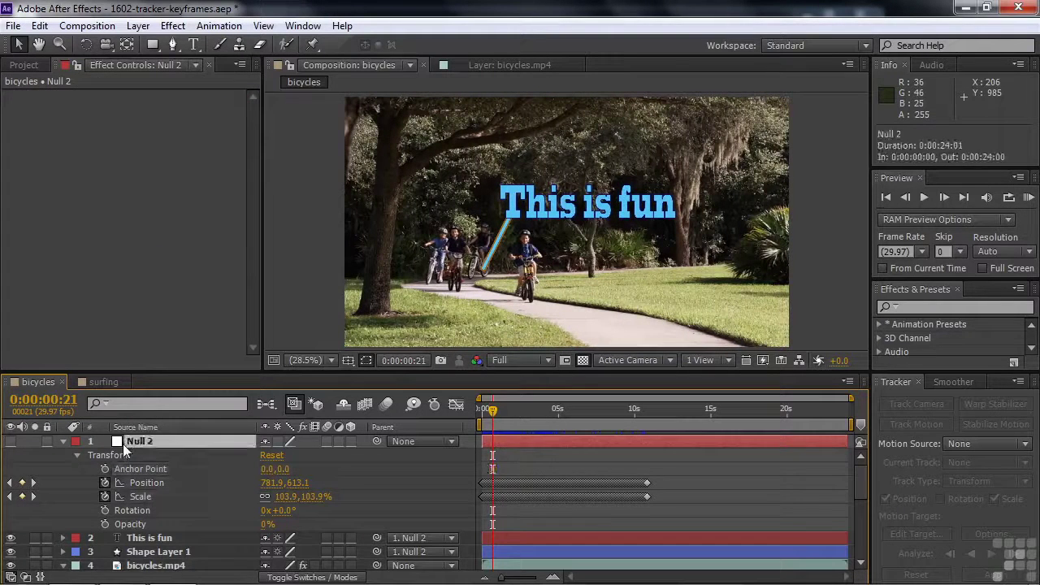
{"action": "left_click_drag", "start_coordinate": [262, 468], "coordinate": [139, 474]}
{"action": "left_click_drag", "start_coordinate": [299, 469], "coordinate": [438, 465]}
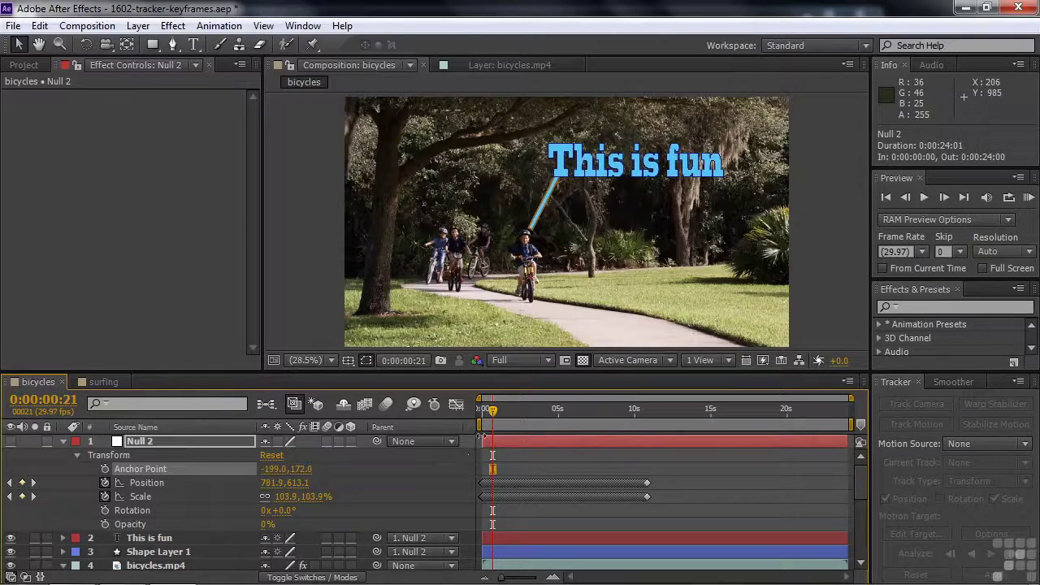
Scrub through the composition to check how the callout follows the rider, and return to 0:00:00:00.
{"action": "left_click_drag", "start_coordinate": [495, 414], "coordinate": [536, 439]}
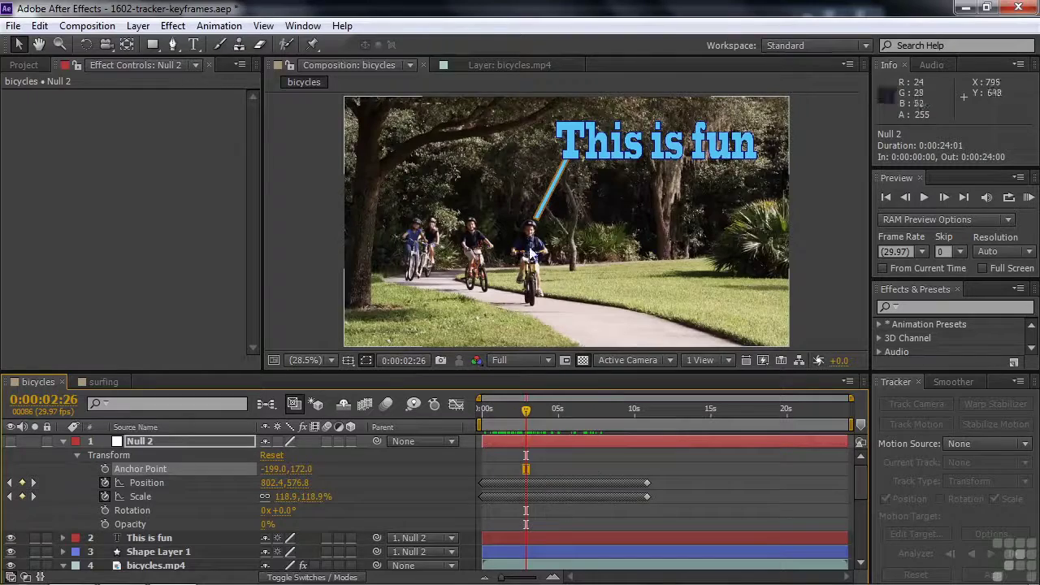
{"action": "left_click", "coordinate": [535, 410]}
{"action": "left_click_drag", "start_coordinate": [538, 408], "coordinate": [479, 404]}
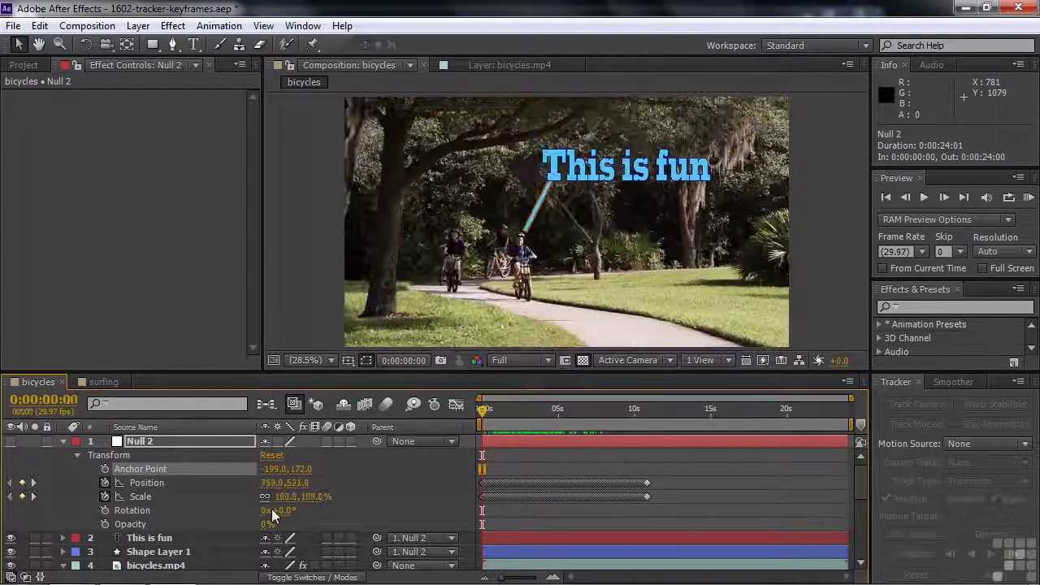
Smooth all of Null 2's Scale keyframes with the Smoother, using Temporal Graph and a tolerance of 10.
{"action": "left_click", "coordinate": [142, 498]}
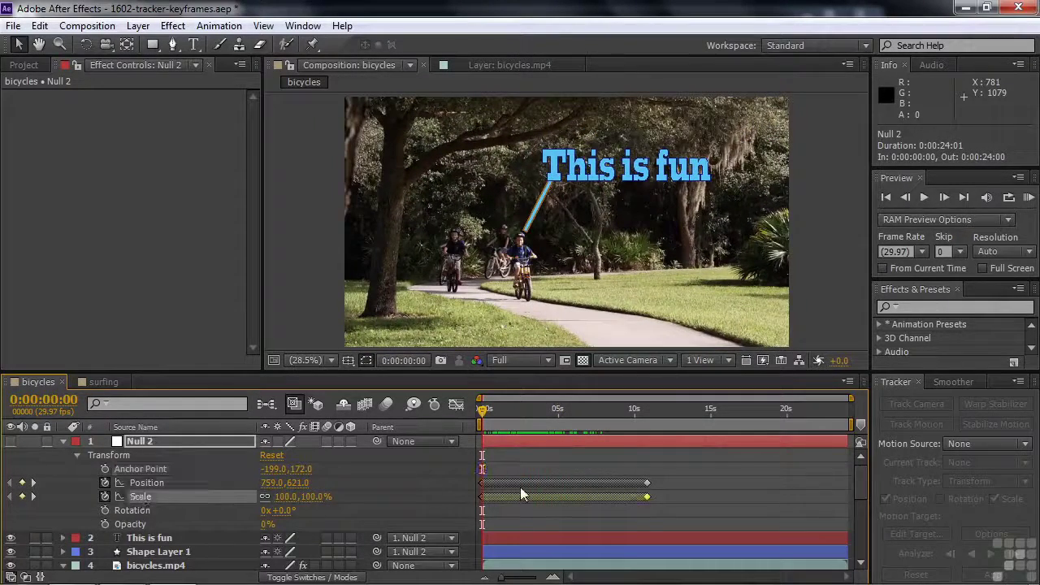
{"action": "mouse_move", "coordinate": [522, 497]}
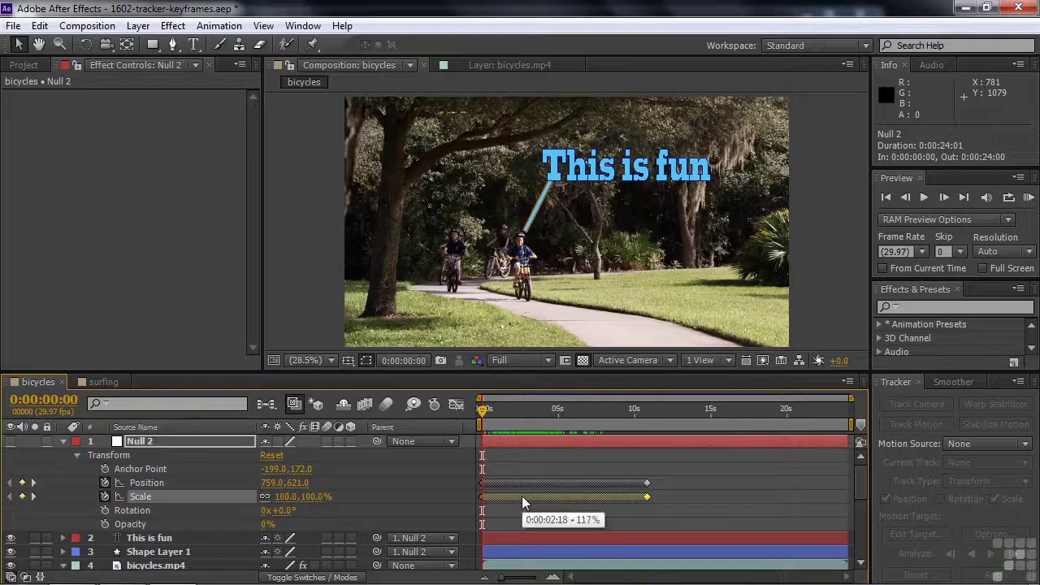
{"action": "mouse_move", "coordinate": [611, 503]}
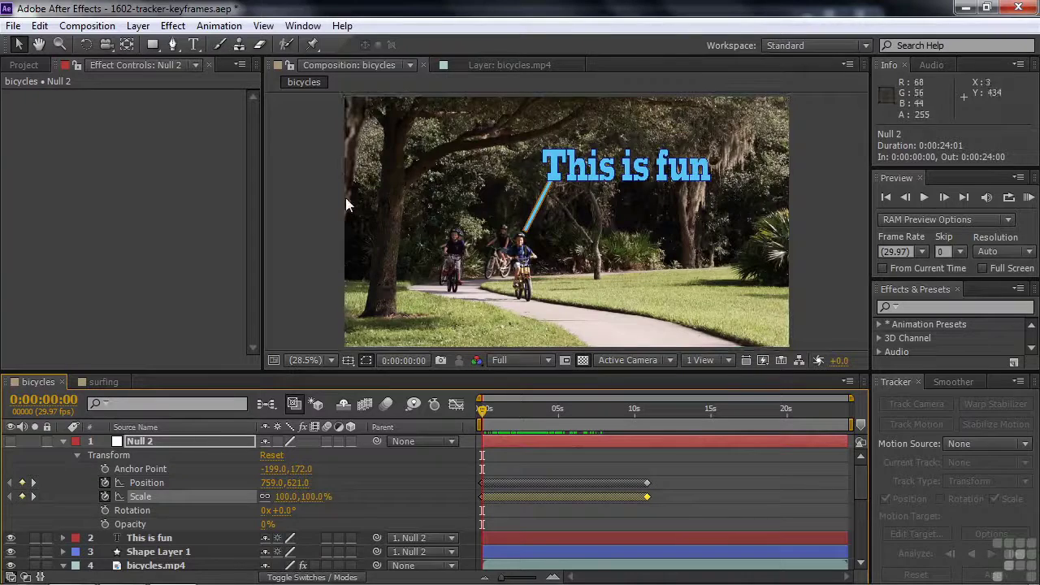
{"action": "left_click", "coordinate": [303, 27]}
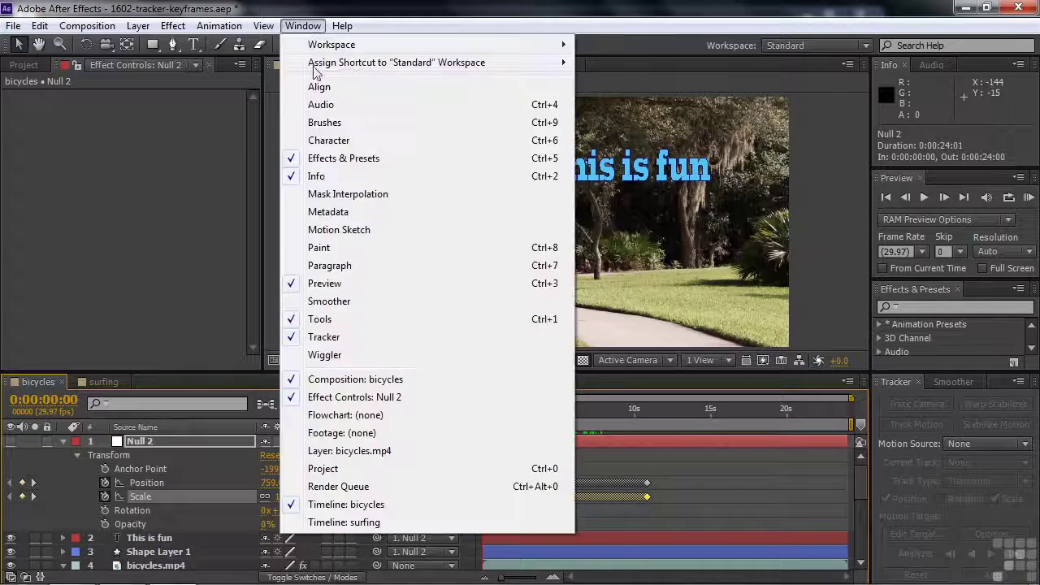
{"action": "left_click", "coordinate": [340, 301]}
{"action": "left_click", "coordinate": [933, 425]}
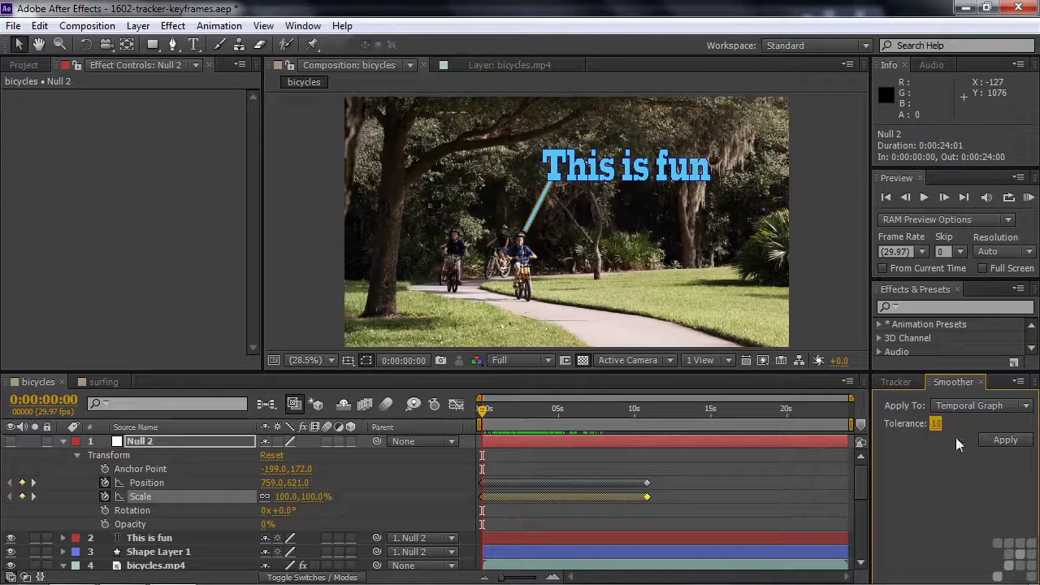
{"action": "left_click", "coordinate": [1005, 441]}
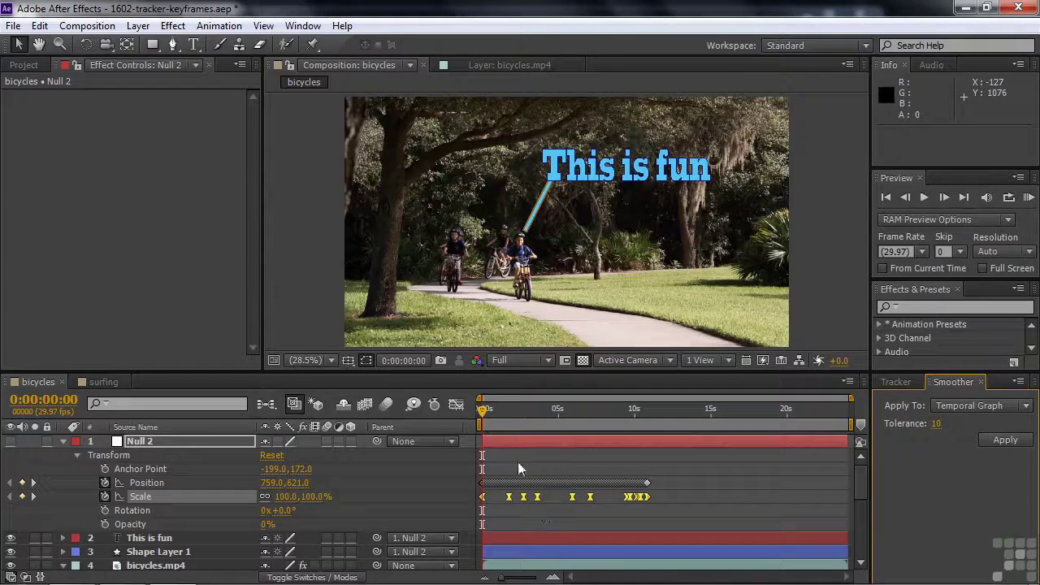
Delete Null 2's Scale keyframes between the first and last ones and preview the callout's scaling up to 0:00:01:28.
{"action": "mouse_move", "coordinate": [485, 416]}
{"action": "left_mouse_down"}
{"action": "mouse_move", "coordinate": [532, 416]}
{"action": "mouse_move", "coordinate": [485, 413]}
{"action": "left_mouse_up"}
{"action": "left_click", "coordinate": [585, 513]}
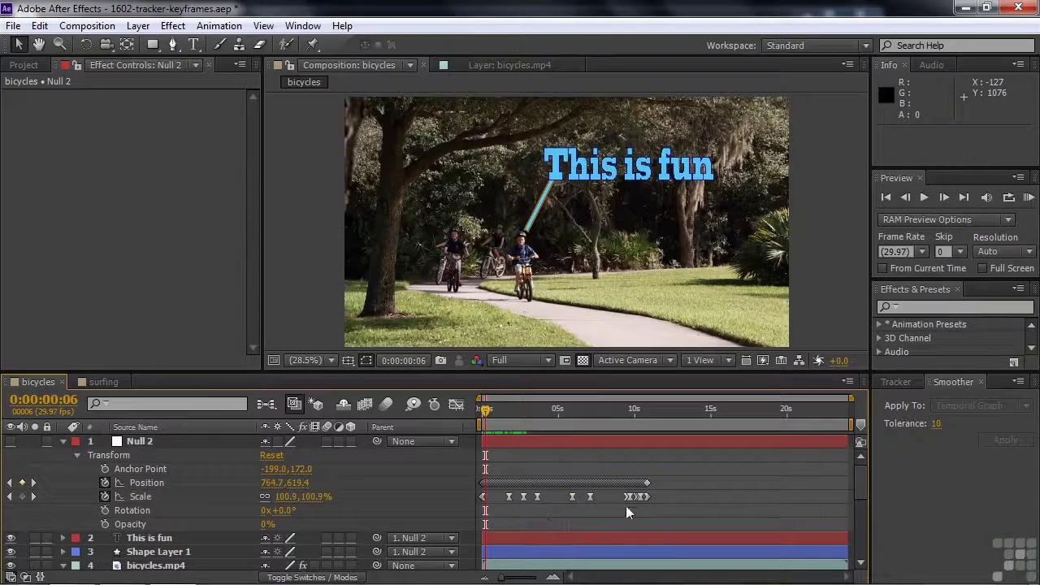
{"action": "left_click_drag", "start_coordinate": [641, 510], "coordinate": [501, 490]}
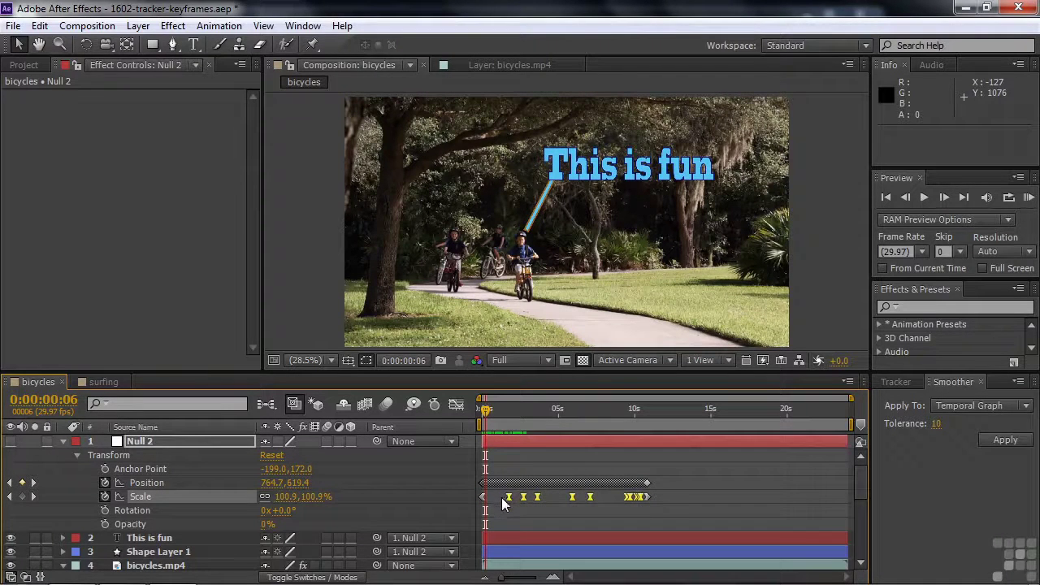
{"action": "key", "text": "Delete"}
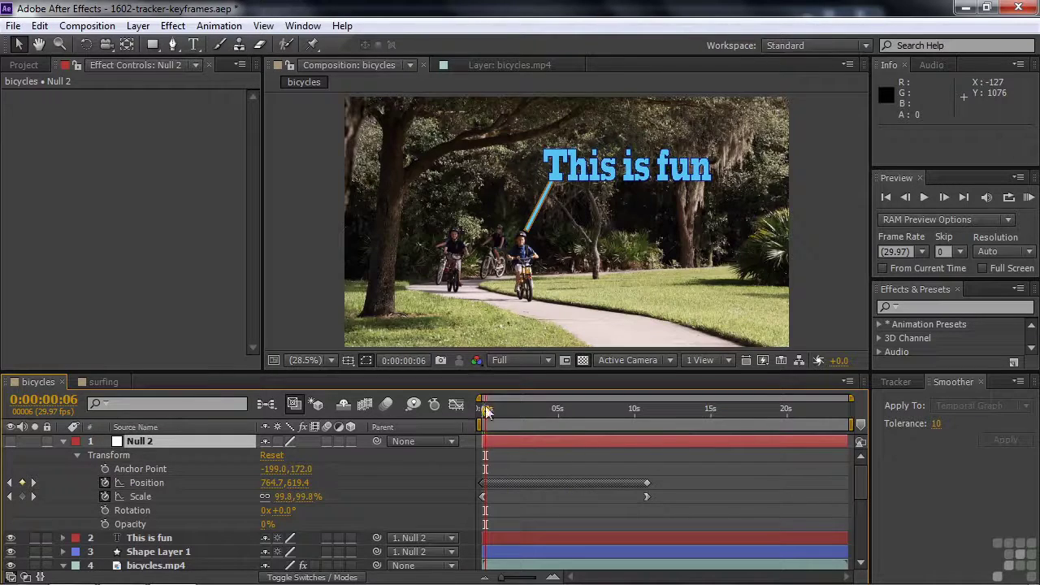
{"action": "key", "text": "space"}
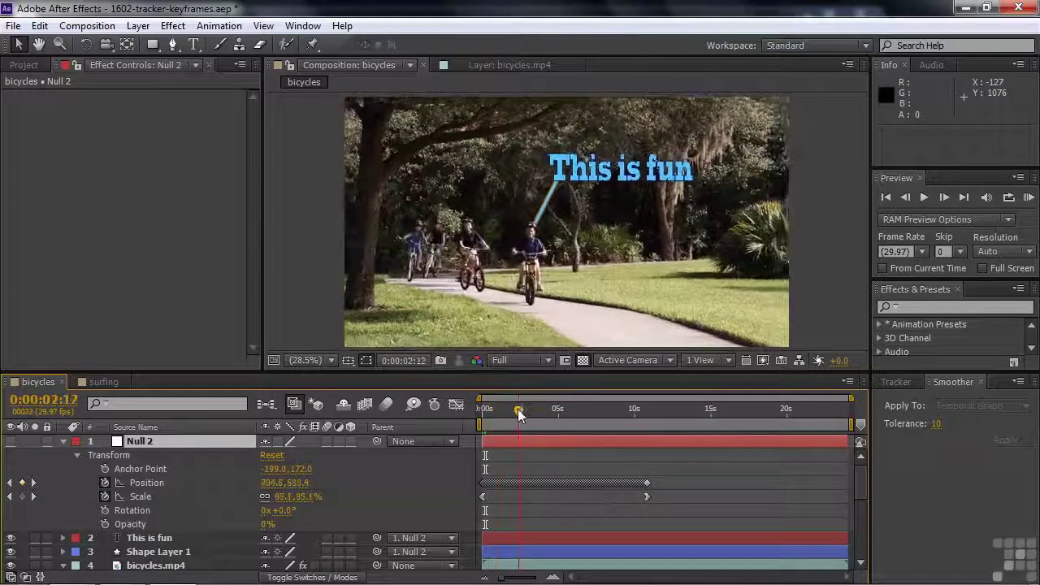
{"action": "key", "text": "space"}
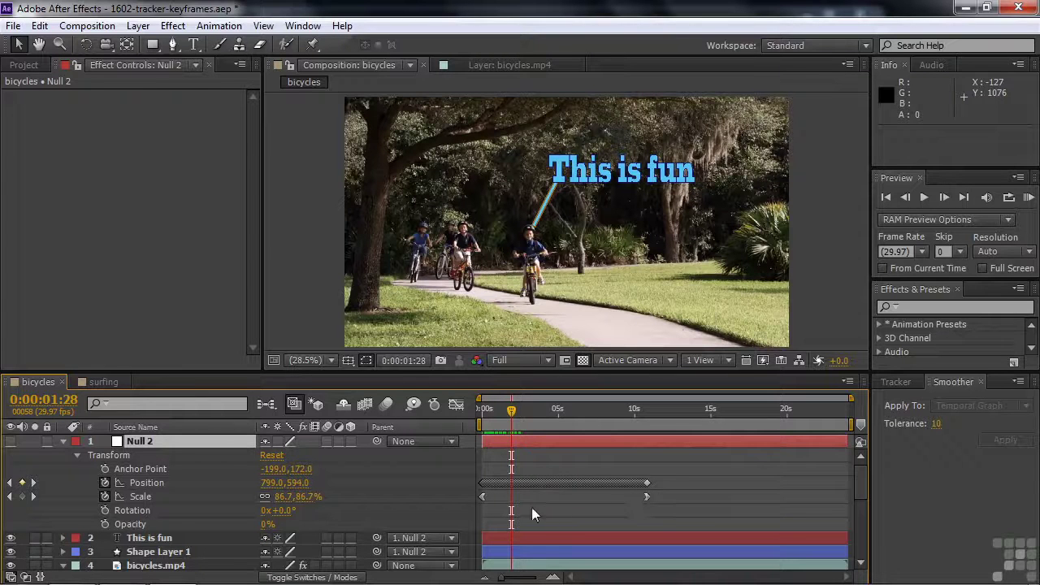
Set the temporal interpolation of Null 2's first Scale keyframe to Linear.
{"action": "right_click", "coordinate": [484, 497]}
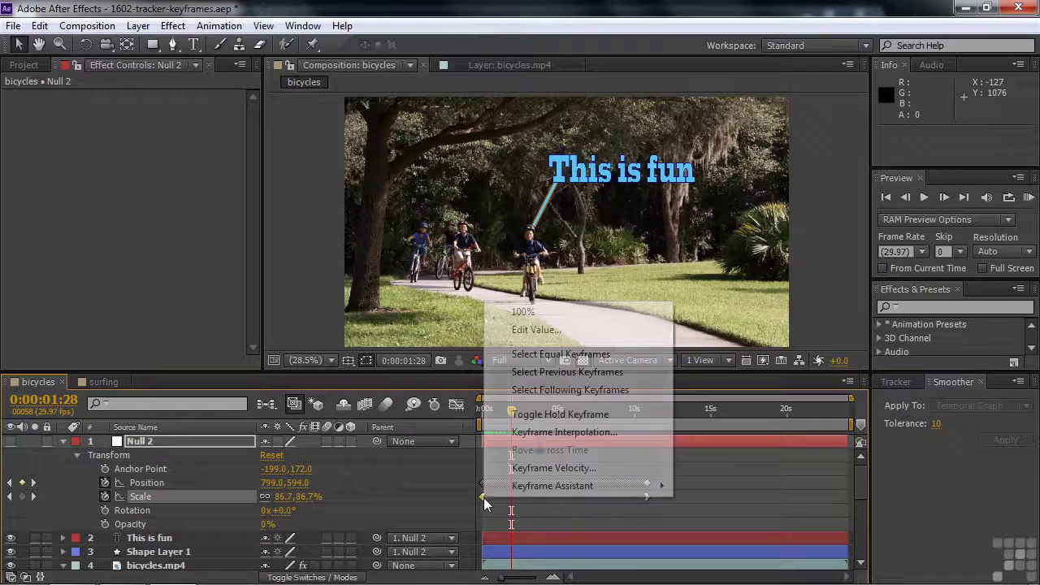
{"action": "left_click", "coordinate": [538, 435]}
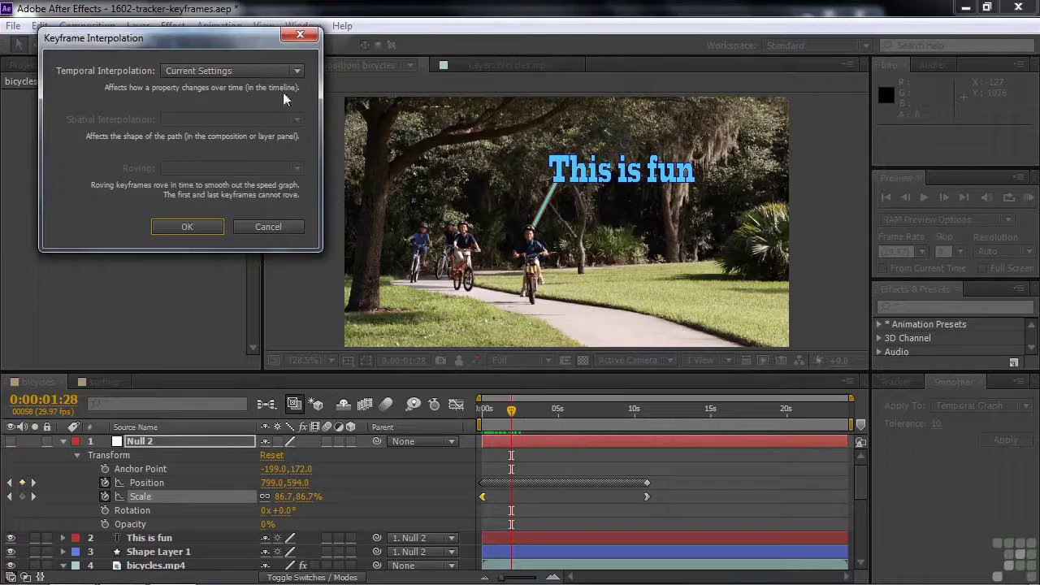
{"action": "left_click", "coordinate": [295, 75]}
{"action": "left_click", "coordinate": [210, 114]}
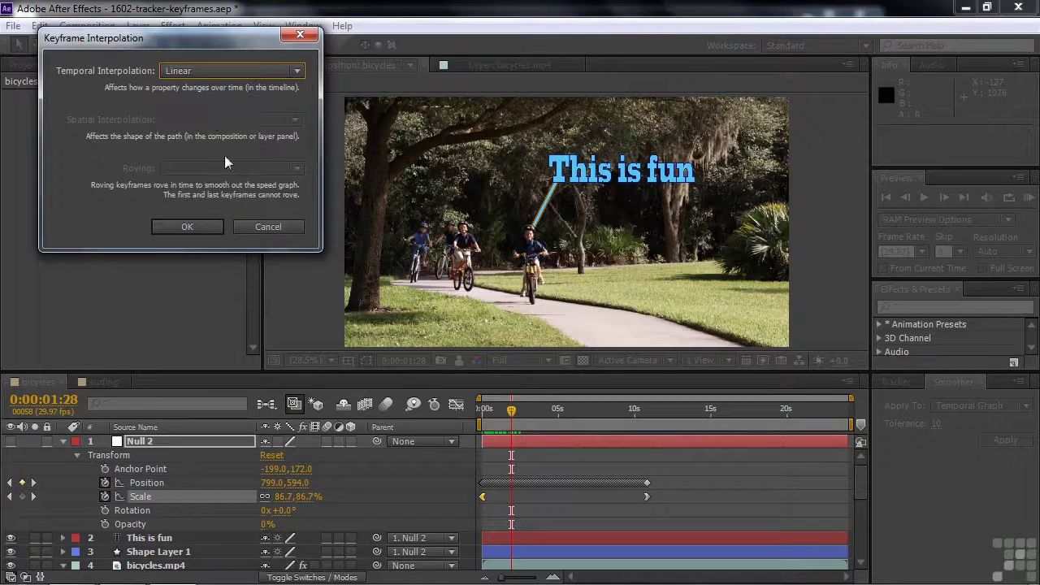
{"action": "left_click", "coordinate": [203, 227]}
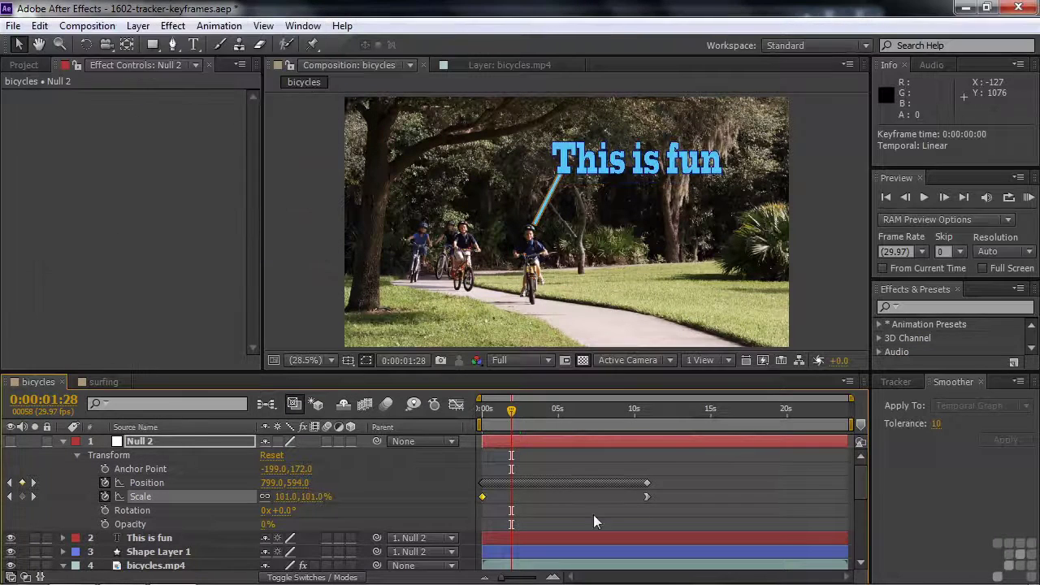
Set the temporal interpolation of Null 2's last Scale keyframe to Linear.
{"action": "right_click", "coordinate": [647, 496]}
{"action": "left_click", "coordinate": [697, 431]}
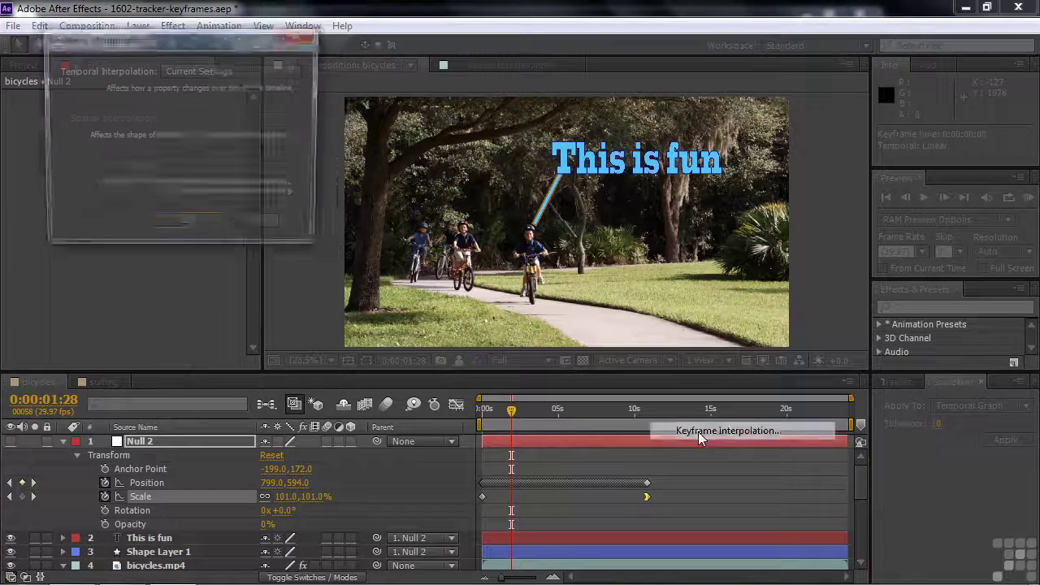
{"action": "left_click", "coordinate": [298, 71]}
{"action": "left_click", "coordinate": [221, 113]}
{"action": "left_click", "coordinate": [193, 225]}
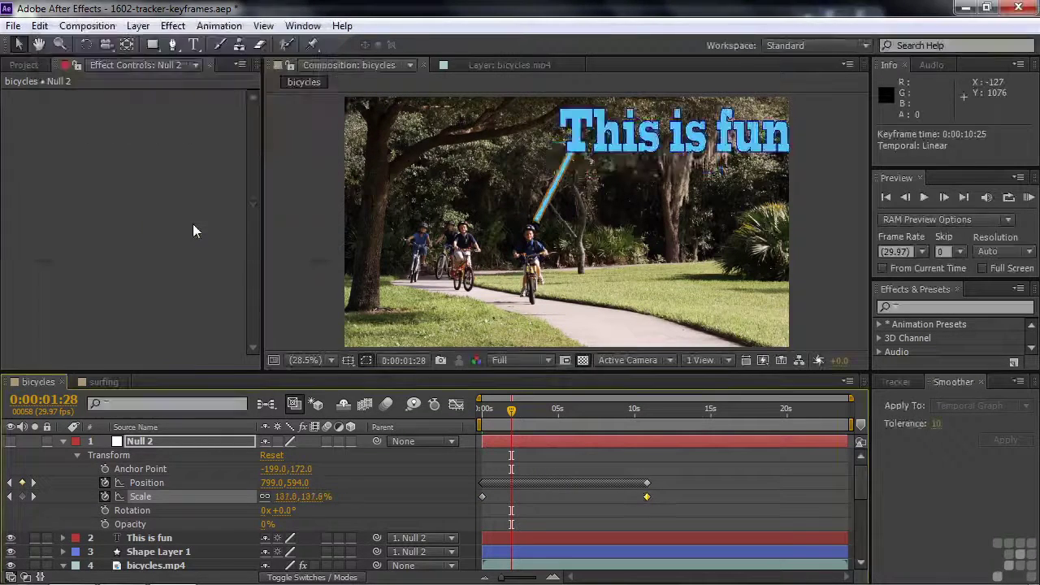
Preview the callout's scaling, then set Null 2's Scale to 54% on the first keyframe at 0:00:00:00.
{"action": "left_click_drag", "start_coordinate": [511, 410], "coordinate": [666, 429]}
{"action": "key", "text": "Home"}
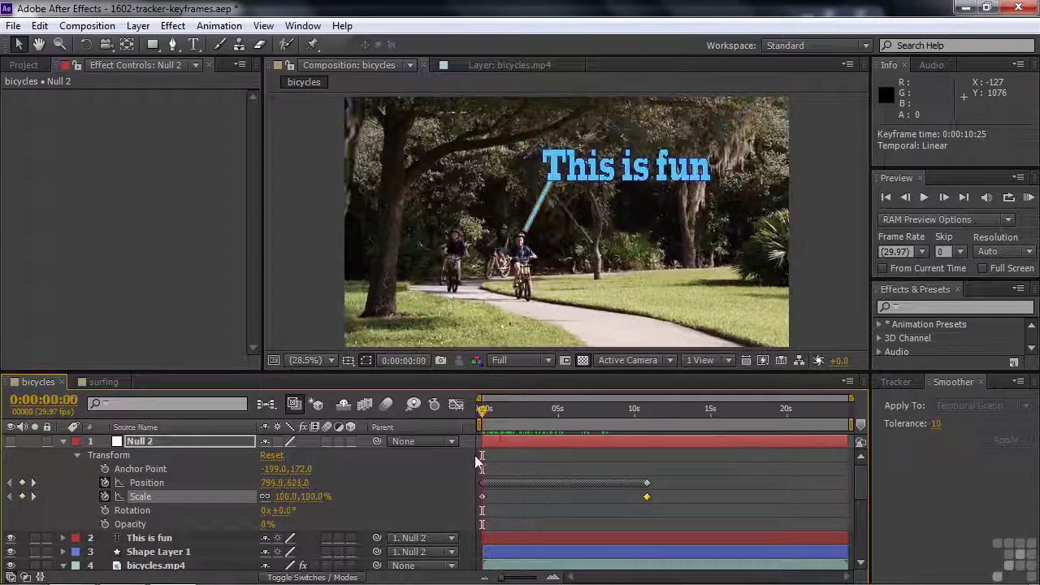
{"action": "left_click_drag", "start_coordinate": [286, 496], "coordinate": [249, 505]}
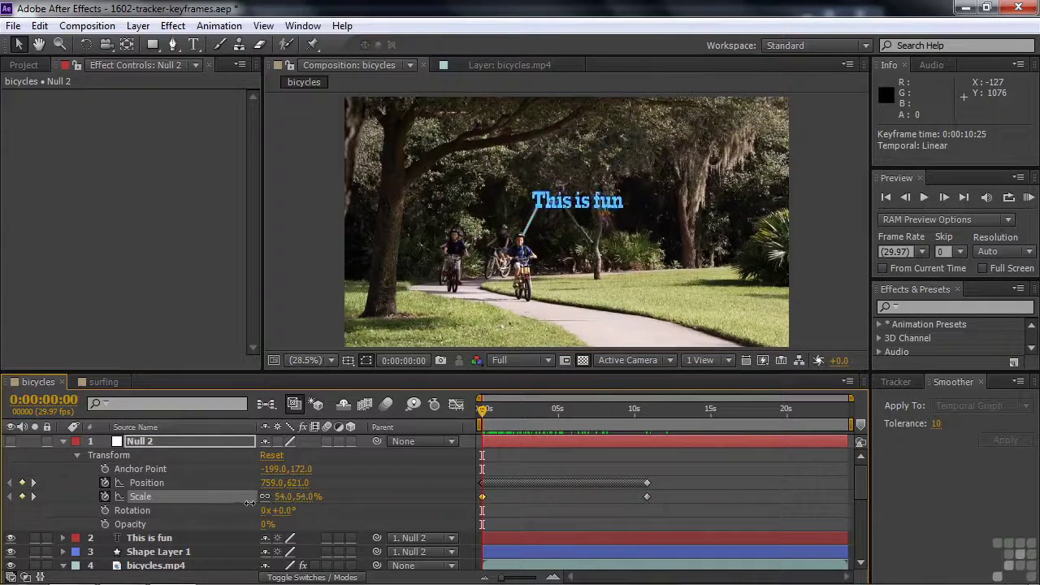
Reduce Null 2's Scale on the last keyframe at 0:00:10:25 and scrub back to the start.
{"action": "left_click", "coordinate": [34, 495]}
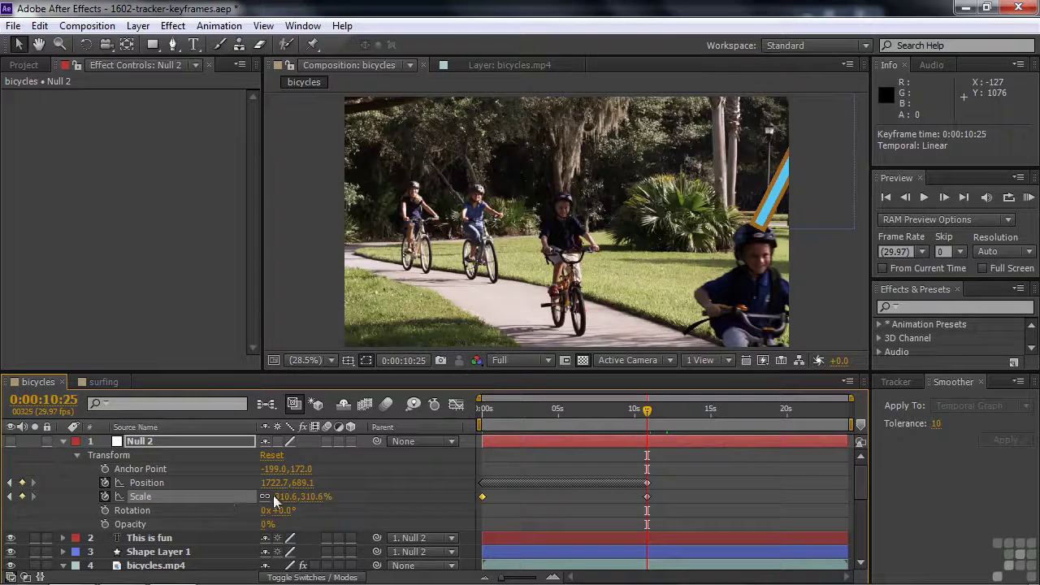
{"action": "left_click_drag", "start_coordinate": [274, 501], "coordinate": [199, 504]}
{"action": "left_click_drag", "start_coordinate": [647, 414], "coordinate": [471, 421]}
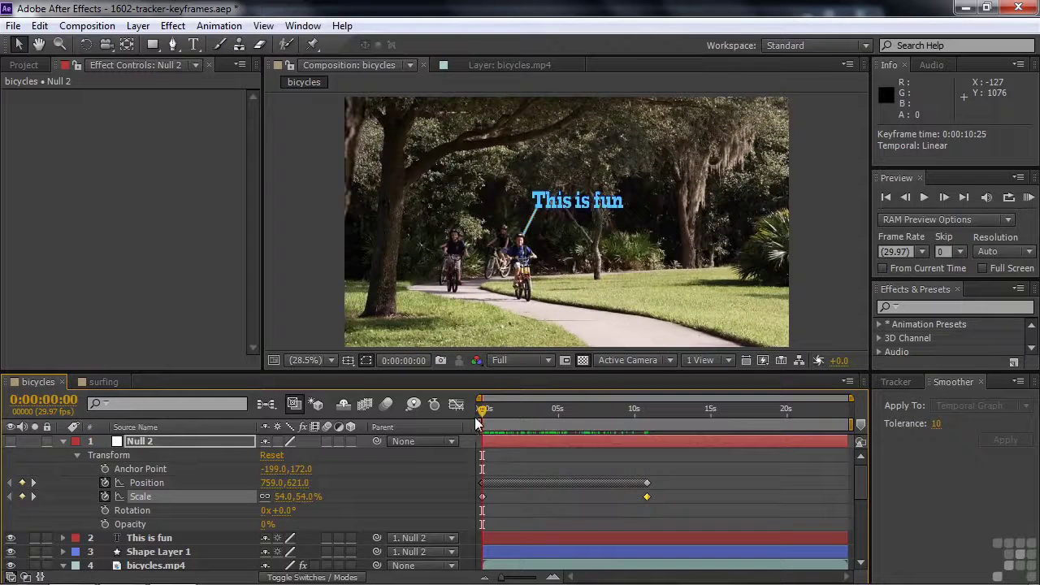
In the surfing composition, make Shape Layer 1 visible and turn it into an adjustment layer.
{"action": "left_click", "coordinate": [99, 381]}
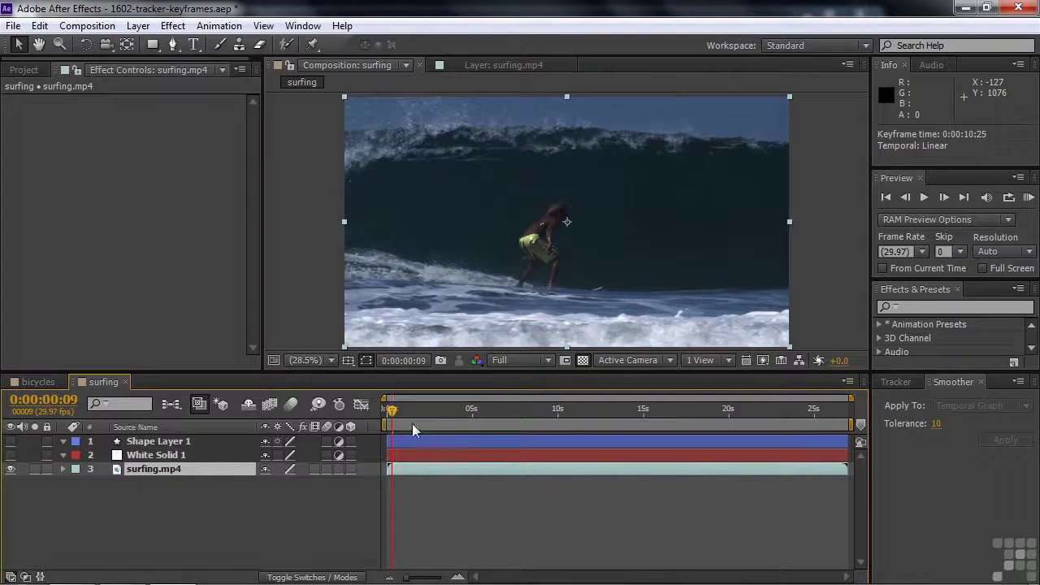
{"action": "mouse_move", "coordinate": [395, 417]}
{"action": "left_mouse_down"}
{"action": "mouse_move", "coordinate": [466, 420]}
{"action": "mouse_move", "coordinate": [387, 421]}
{"action": "left_mouse_up"}
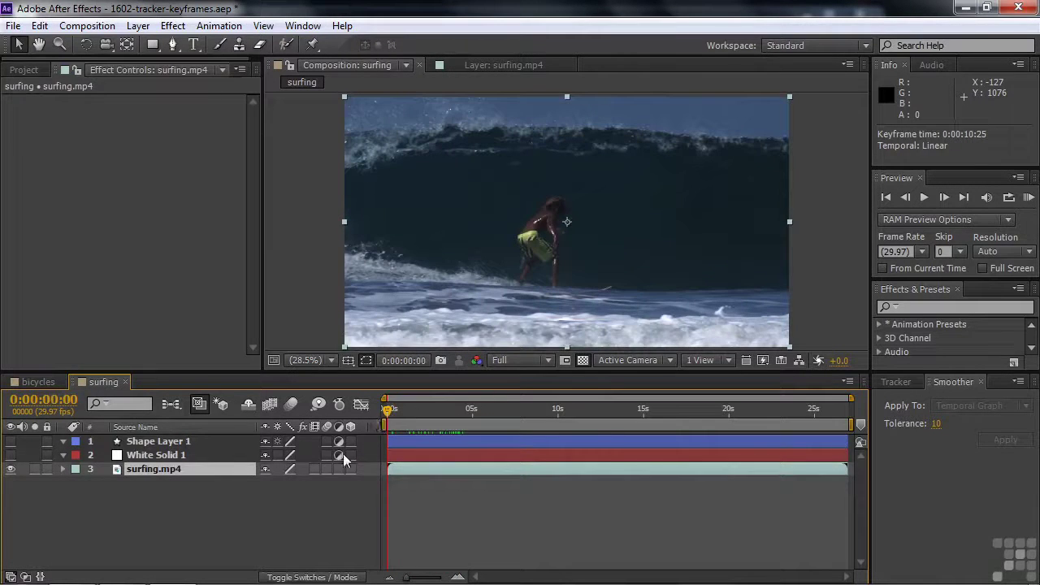
{"action": "left_click", "coordinate": [172, 443]}
{"action": "left_click", "coordinate": [11, 442]}
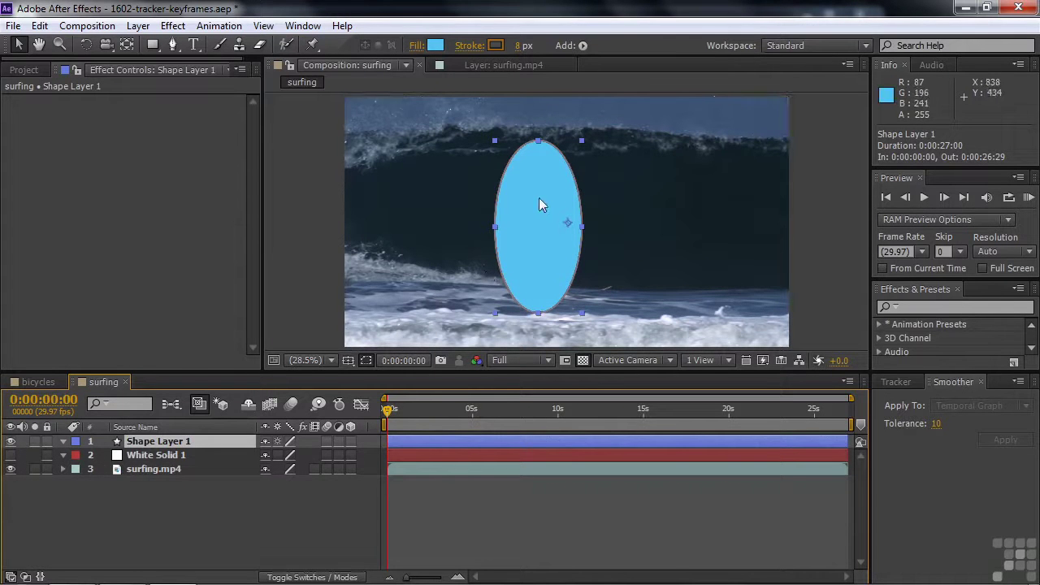
{"action": "left_click", "coordinate": [338, 441]}
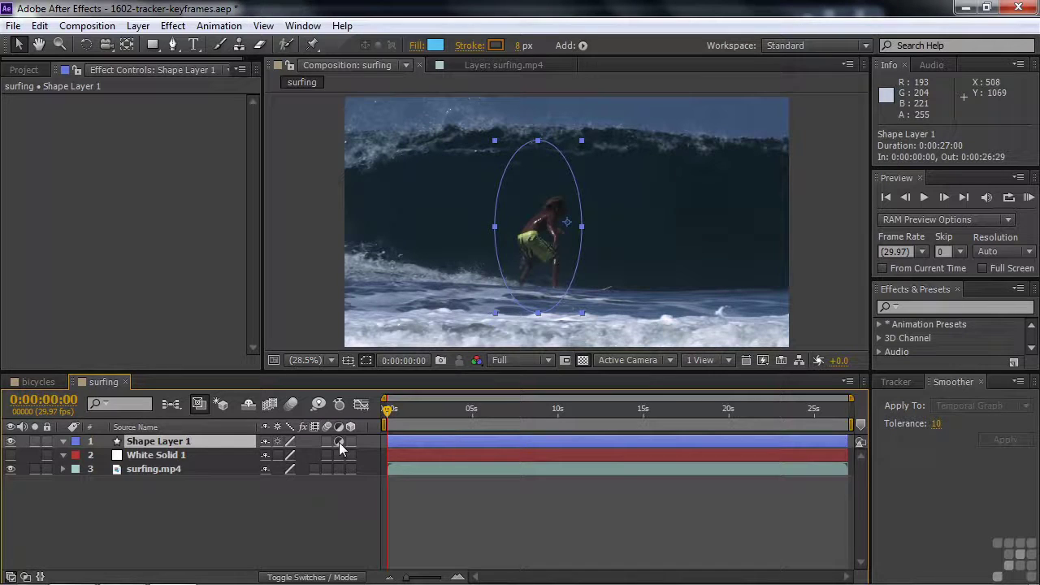
Apply Hue/Saturation to Shape Layer 1 and set its Master Hue to +70°.
{"action": "left_click", "coordinate": [910, 304]}
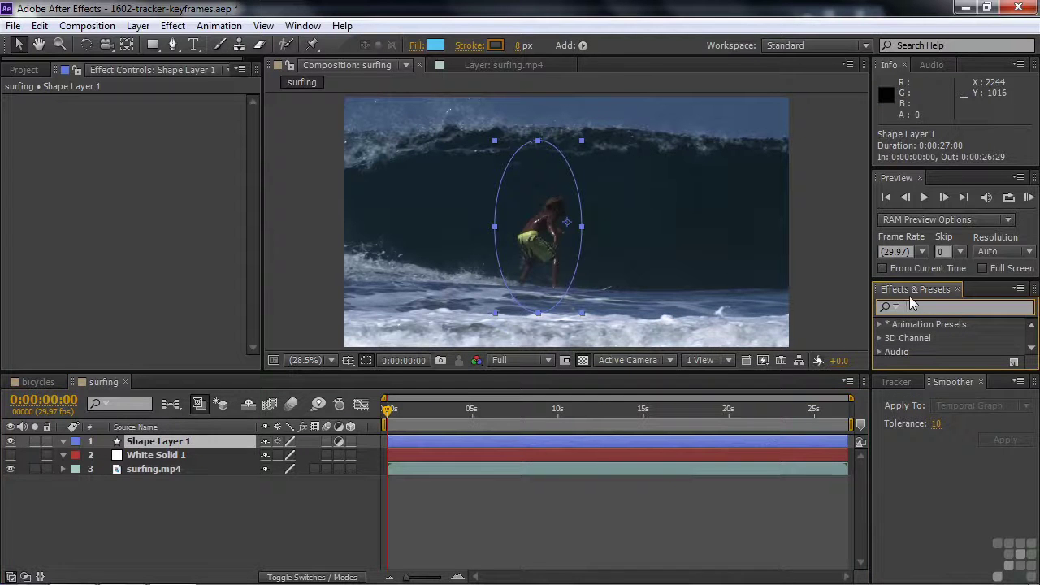
{"action": "type", "text": "hue"}
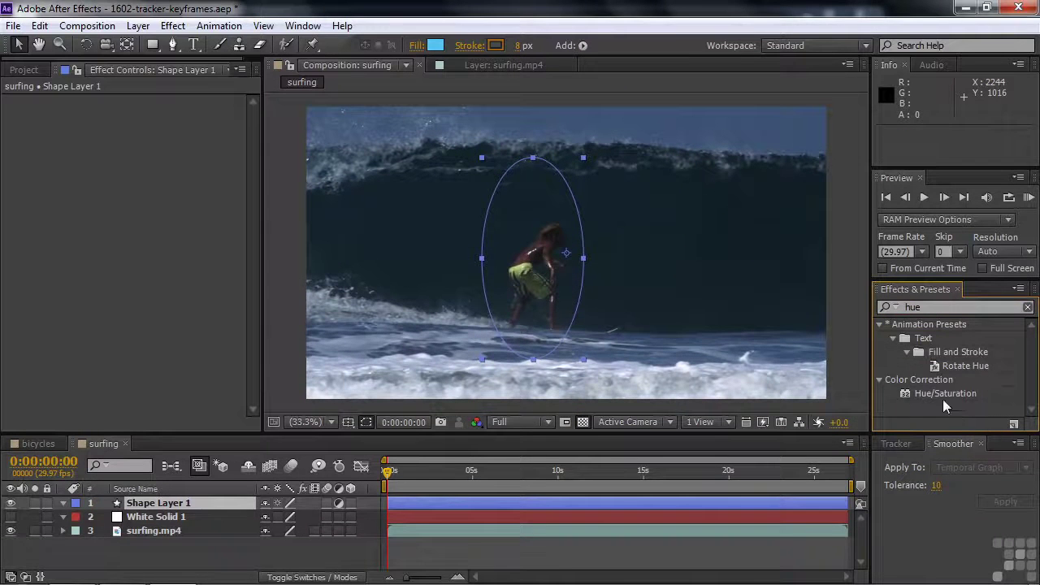
{"action": "left_click_drag", "start_coordinate": [907, 396], "coordinate": [428, 500]}
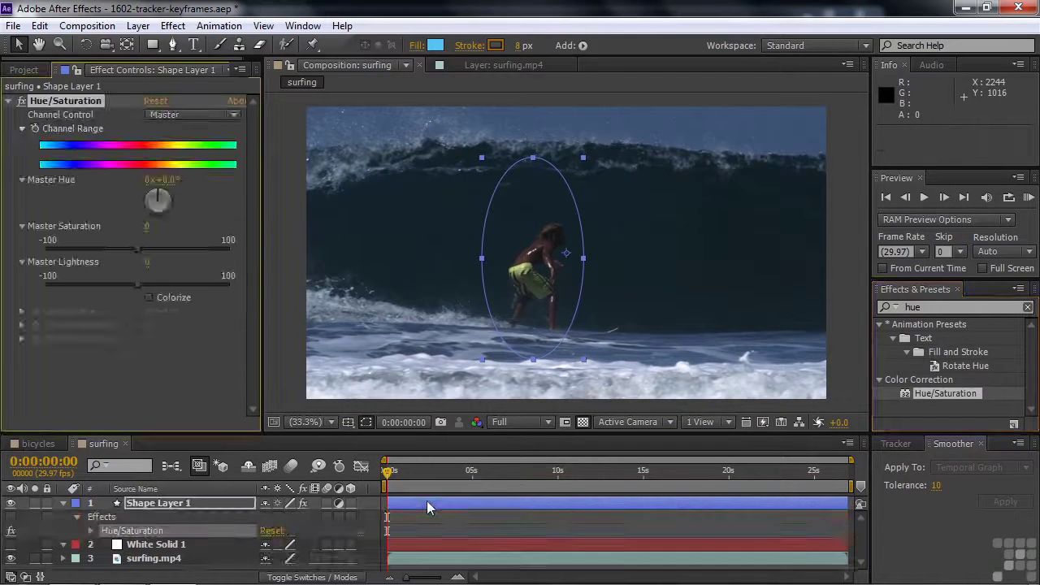
{"action": "left_click_drag", "start_coordinate": [159, 197], "coordinate": [236, 191]}
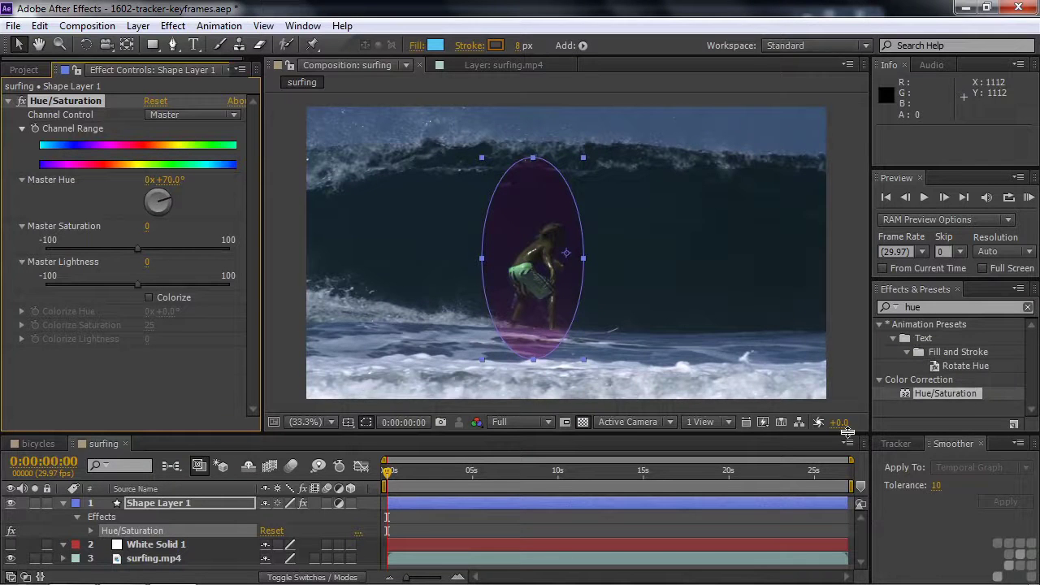
Enlarge the timeline area, deselect the layer and play the surfing footage with the hue-shifted ellipse from the start.
{"action": "left_click_drag", "start_coordinate": [847, 431], "coordinate": [848, 362]}
{"action": "key", "text": "F2"}
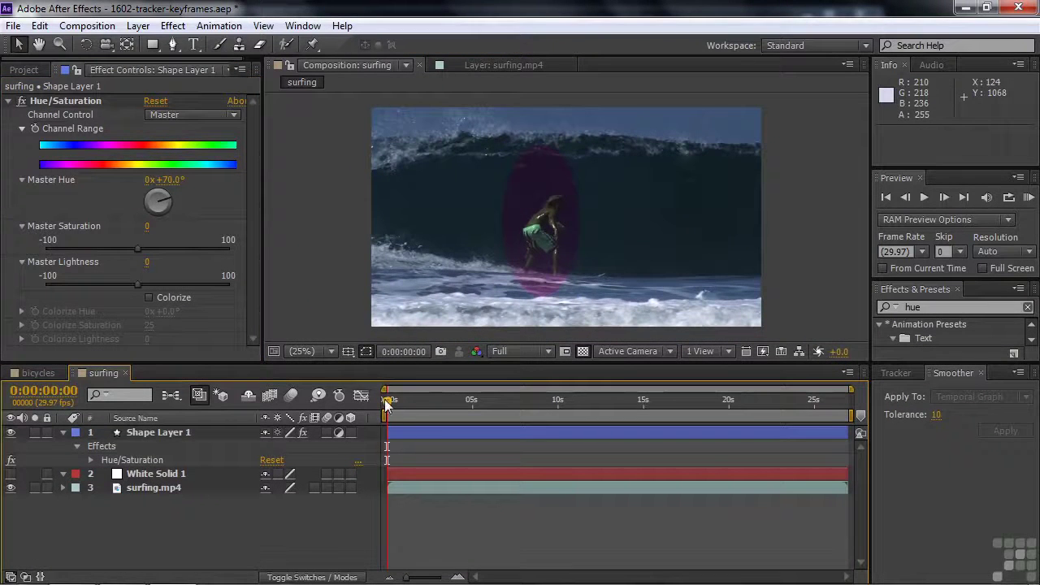
{"action": "key", "text": "space"}
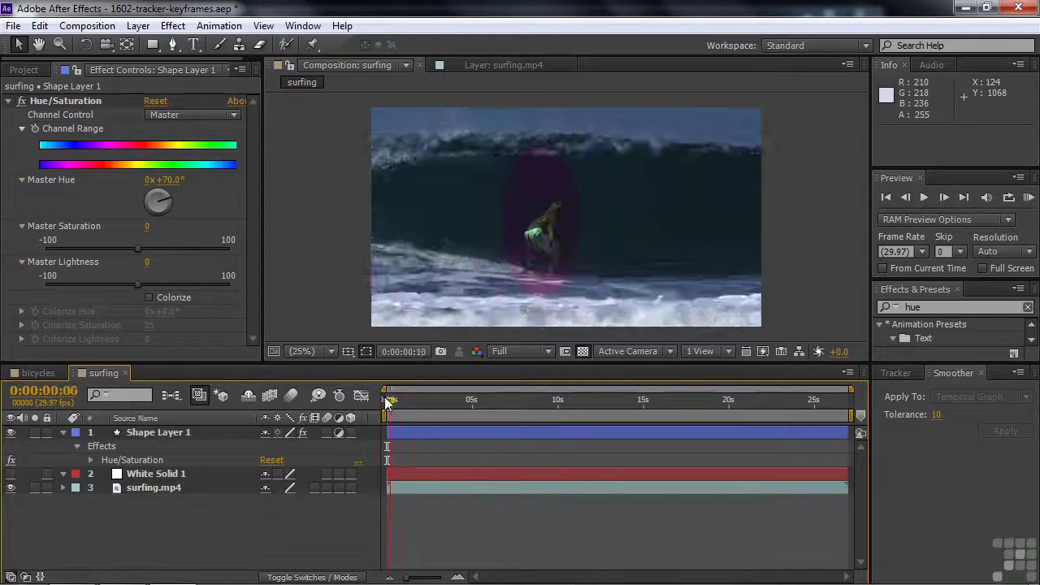
{"action": "left_click", "coordinate": [389, 404]}
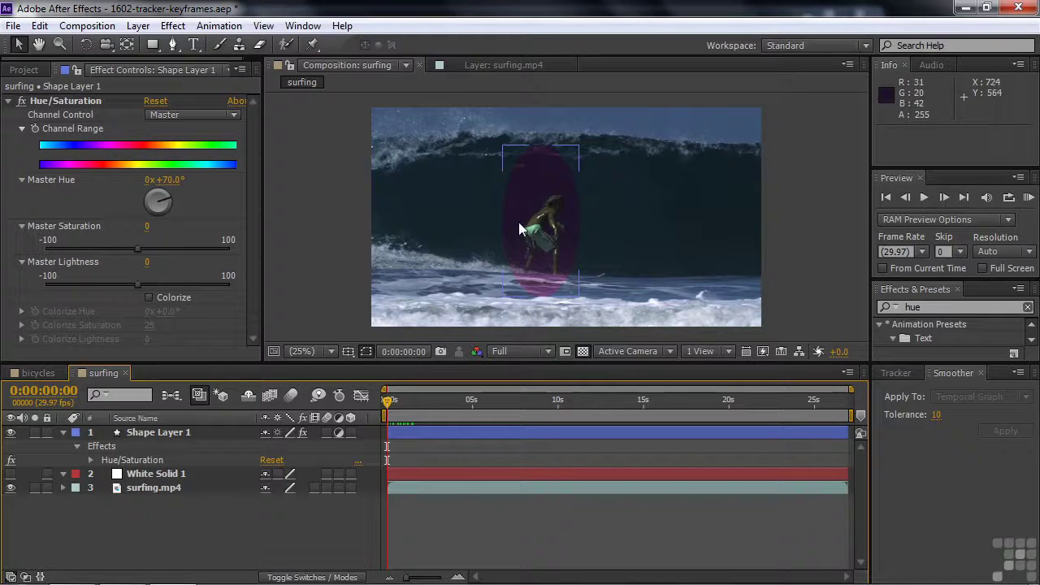
Hide Shape Layer 1, then show and select White Solid 1.
{"action": "left_click", "coordinate": [11, 432]}
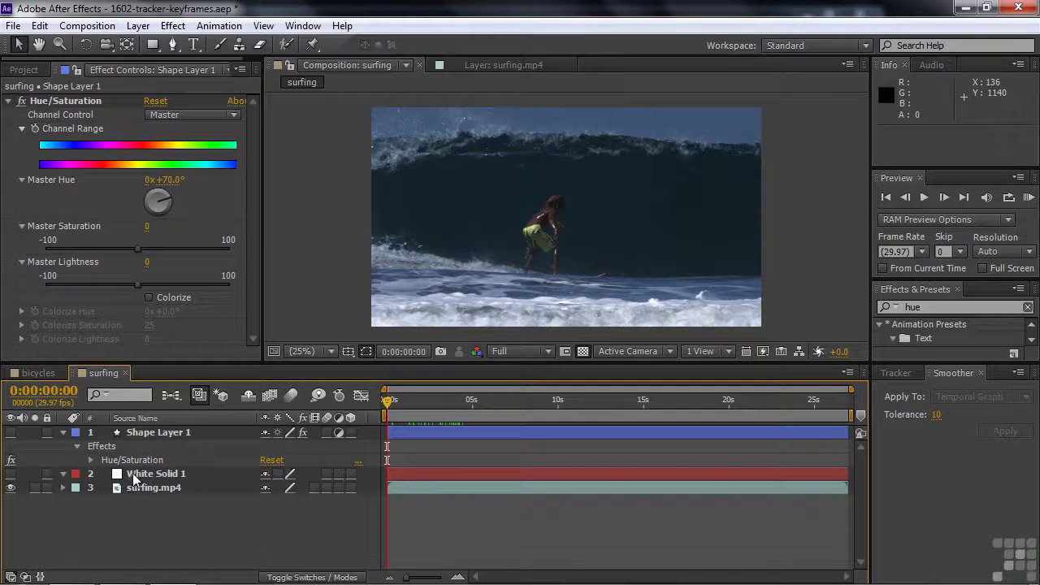
{"action": "left_click", "coordinate": [11, 473]}
{"action": "left_click", "coordinate": [155, 473]}
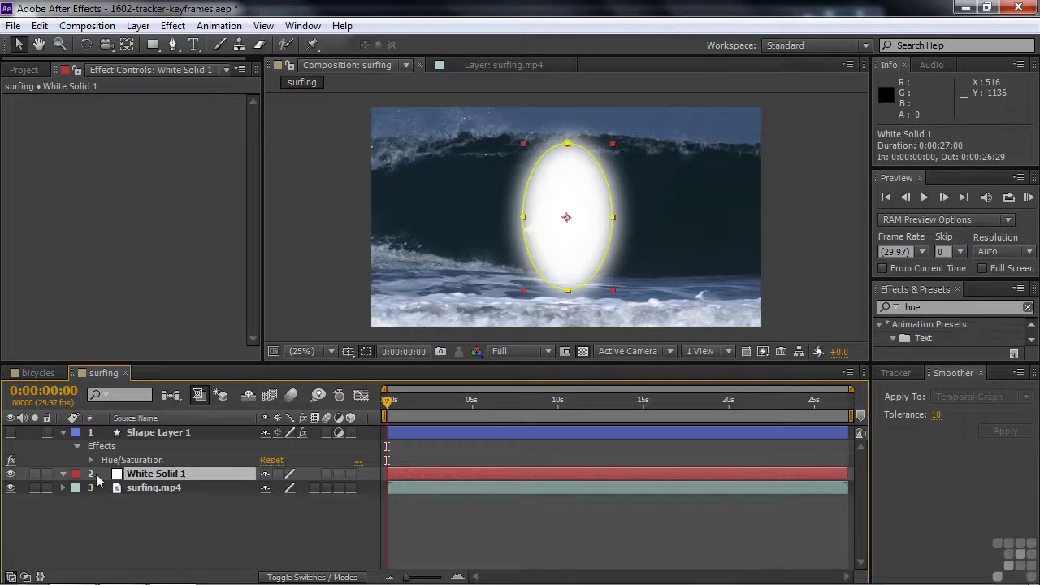
Set the Mask Feather of White Solid 1's Mask 1 to about 106 pixels and collapse the layer properties.
{"action": "left_click", "coordinate": [63, 473]}
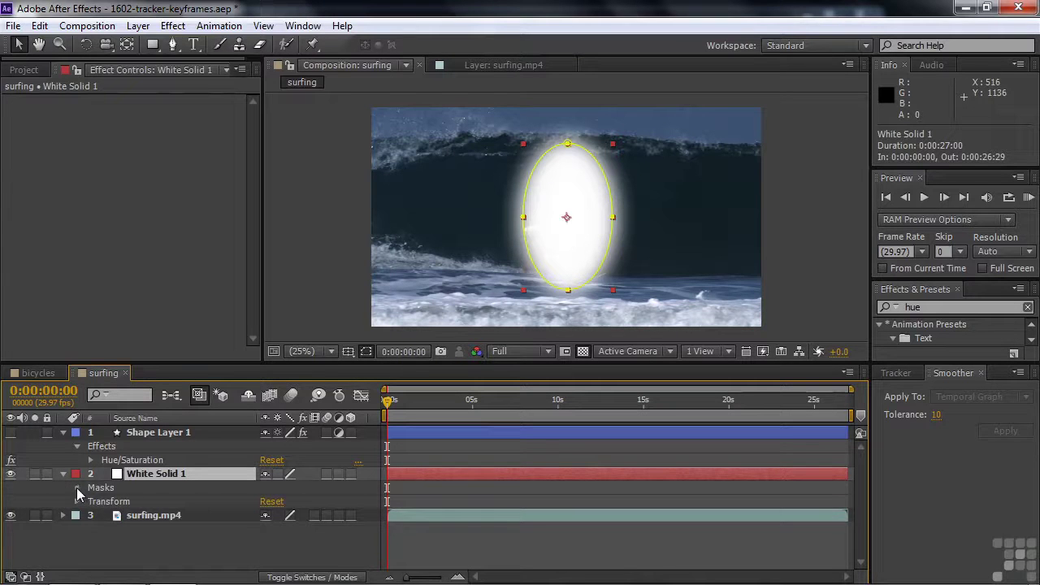
{"action": "left_click", "coordinate": [77, 487]}
{"action": "left_click", "coordinate": [91, 501]}
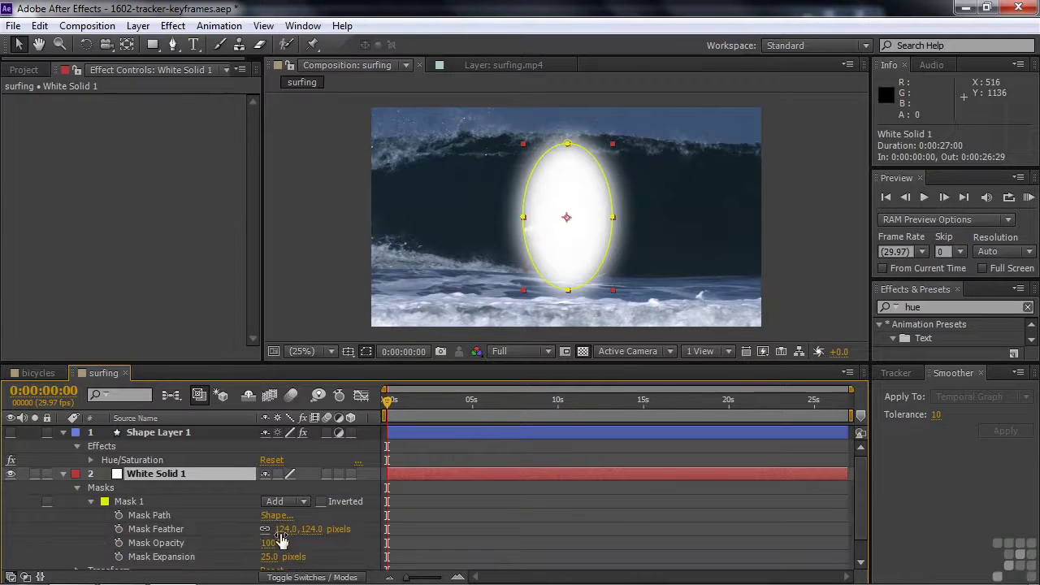
{"action": "left_click_drag", "start_coordinate": [297, 529], "coordinate": [282, 533]}
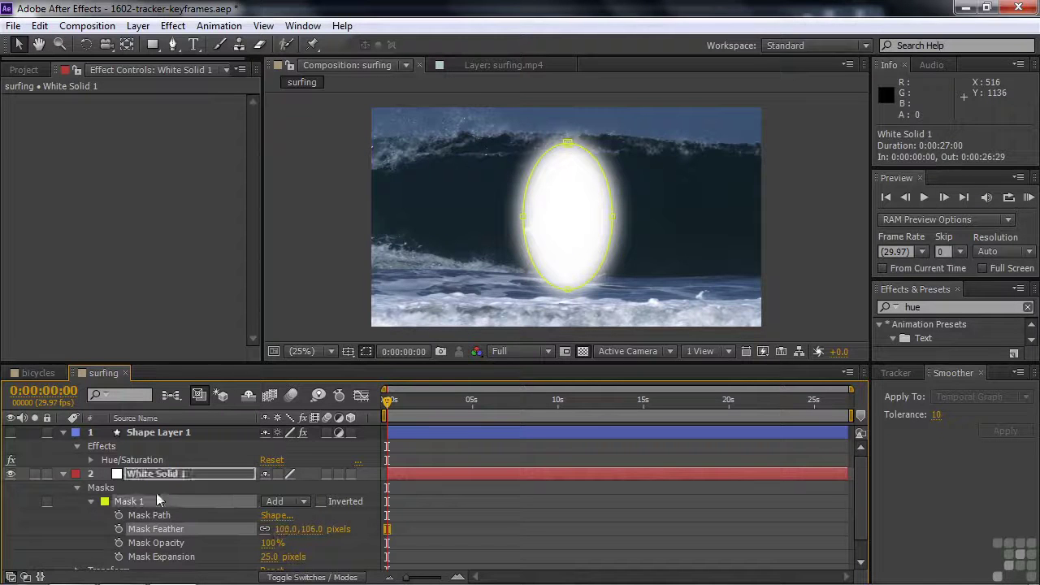
{"action": "left_click", "coordinate": [62, 474]}
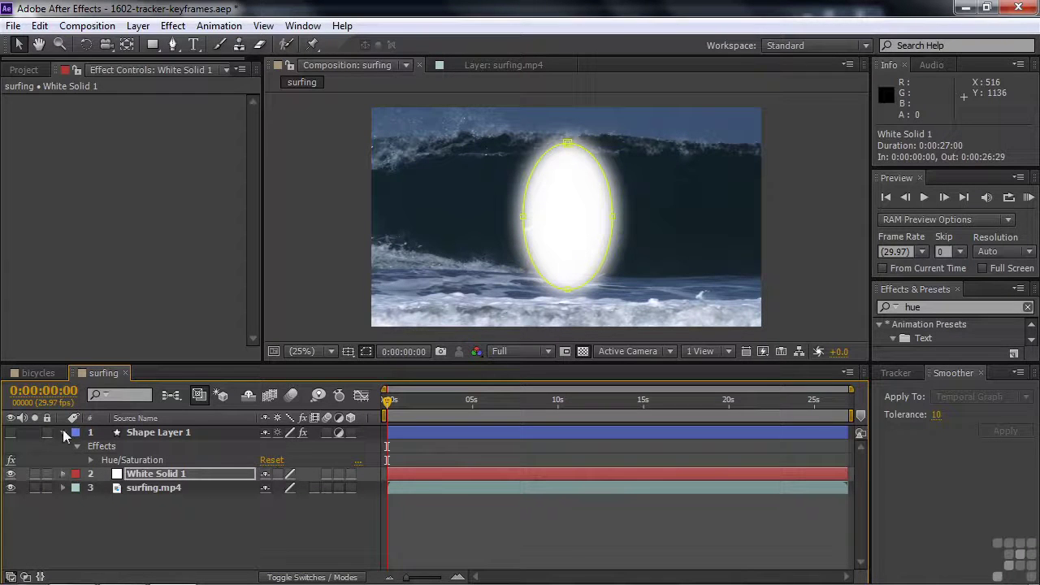
{"action": "left_click", "coordinate": [63, 432]}
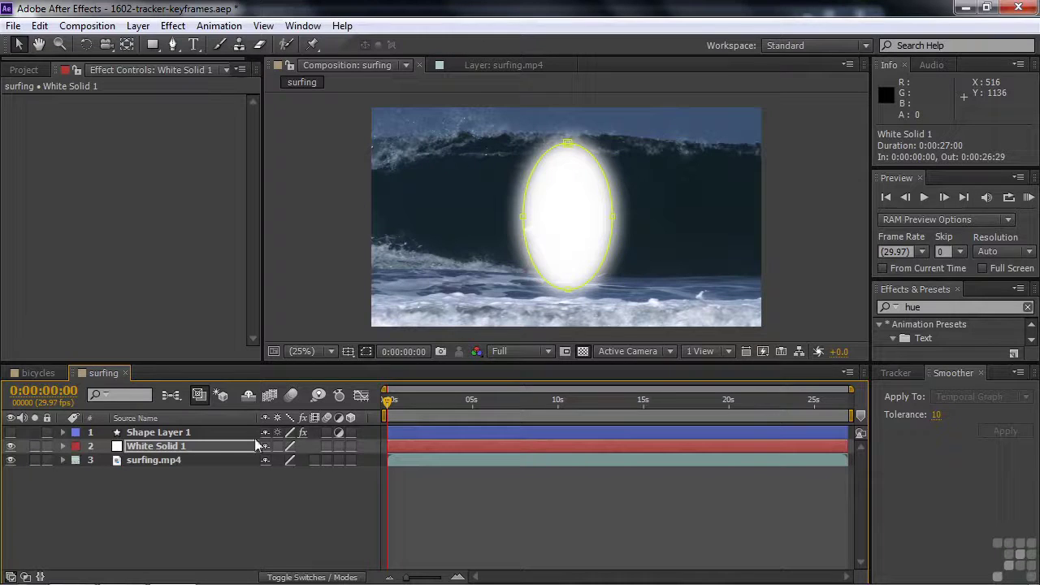
Turn White Solid 1 into an adjustment layer and apply Hue/Saturation to it.
{"action": "left_click", "coordinate": [339, 446]}
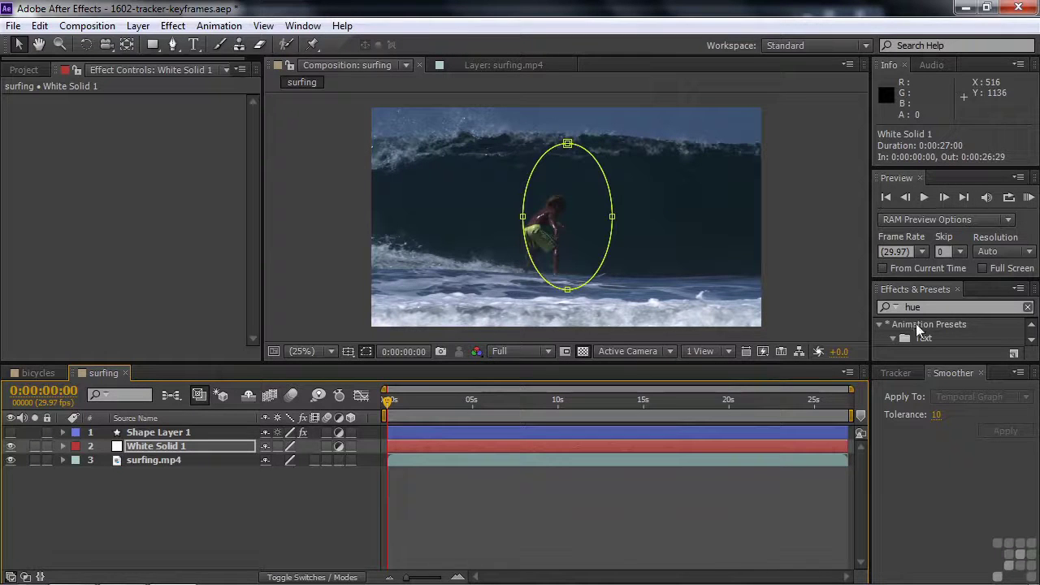
{"action": "left_click", "coordinate": [1032, 339]}
{"action": "left_click", "coordinate": [1031, 339]}
{"action": "left_click", "coordinate": [1031, 341]}
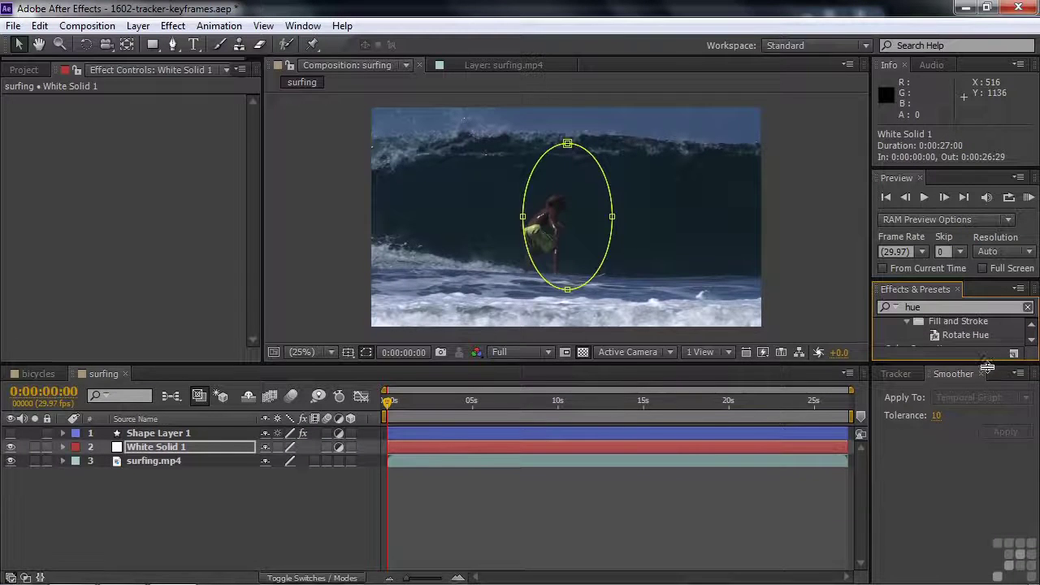
{"action": "left_click_drag", "start_coordinate": [989, 364], "coordinate": [991, 398]}
{"action": "left_click_drag", "start_coordinate": [907, 375], "coordinate": [455, 484]}
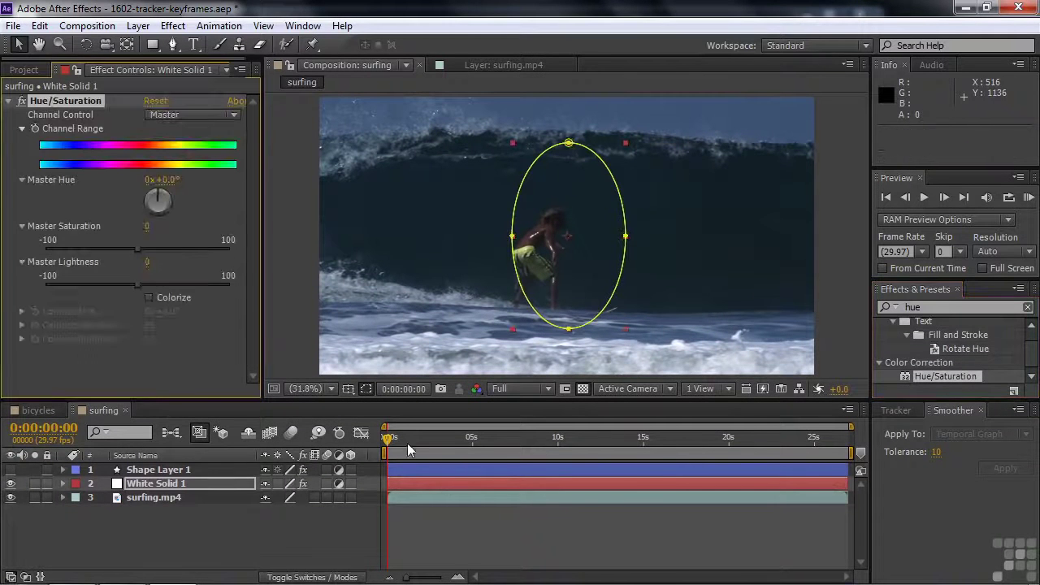
Set White Solid 1's Master Hue to +57° and preview the feathered color shift up to 0:00:00:11.
{"action": "left_click_drag", "start_coordinate": [165, 187], "coordinate": [225, 194]}
{"action": "left_click", "coordinate": [237, 528]}
{"action": "mouse_move", "coordinate": [386, 437]}
{"action": "left_mouse_down"}
{"action": "mouse_move", "coordinate": [464, 437]}
{"action": "mouse_move", "coordinate": [393, 438]}
{"action": "left_mouse_up"}
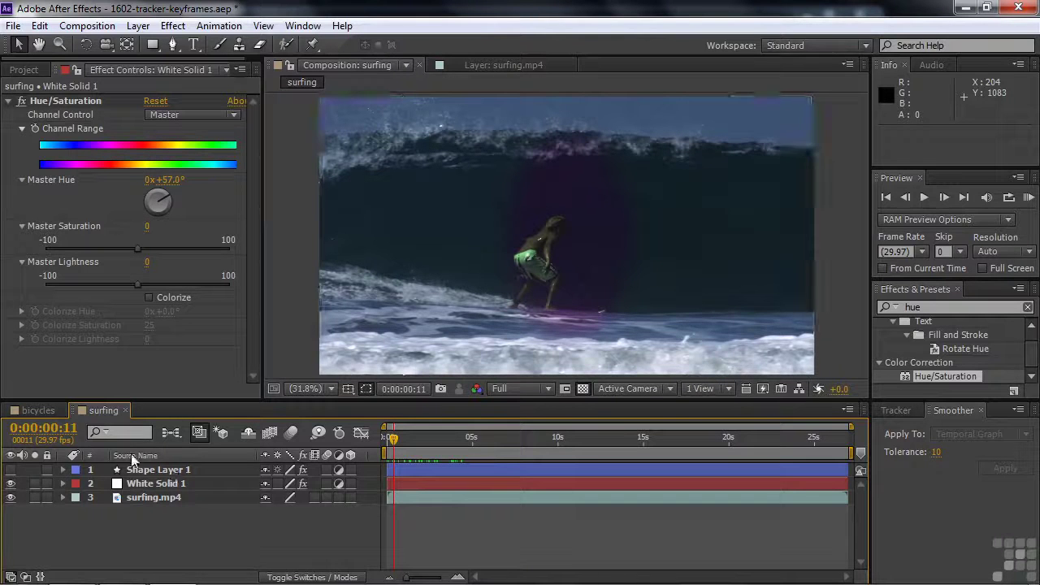
Add a second surfing.mp4 layer beneath the existing footage and hide the original surfing.mp4 layer.
{"action": "left_click", "coordinate": [25, 70]}
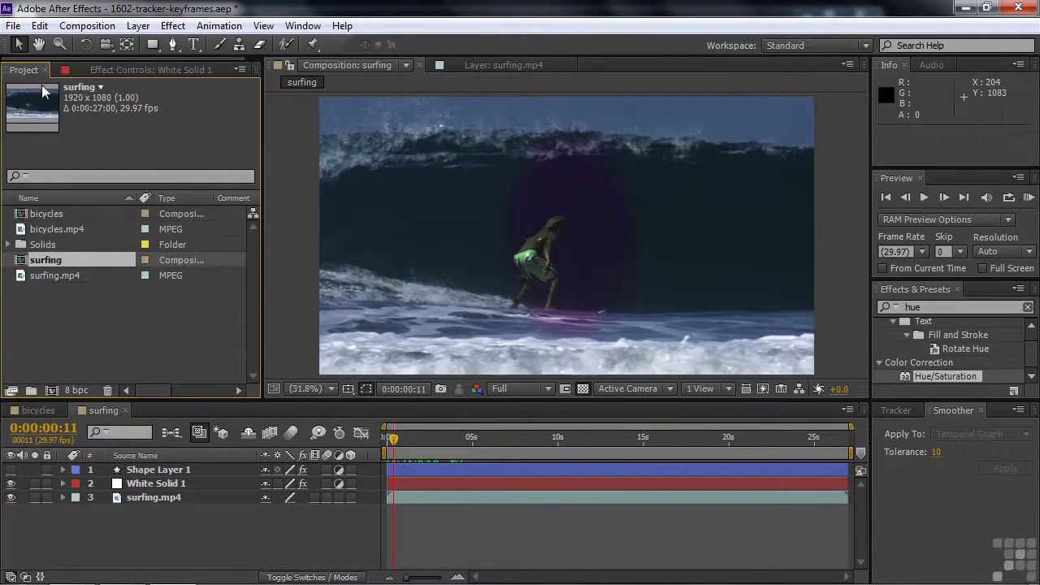
{"action": "left_click_drag", "start_coordinate": [21, 277], "coordinate": [19, 520]}
{"action": "left_click", "coordinate": [10, 497]}
Apply Hue/Saturation and Fast Blur to the bottommost surfing.mp4 layer.
{"action": "left_click_drag", "start_coordinate": [907, 384], "coordinate": [382, 512]}
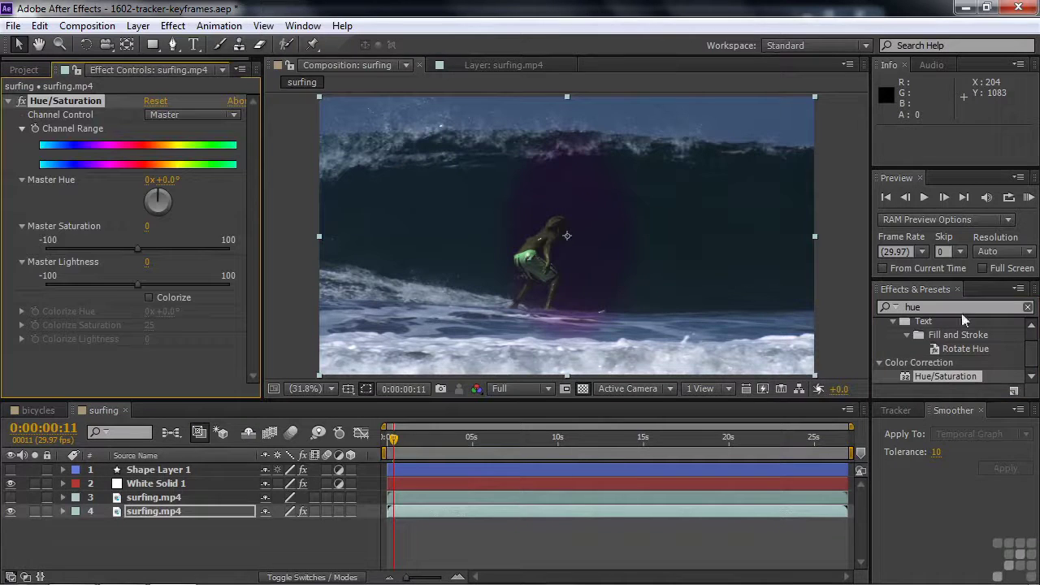
{"action": "left_click", "coordinate": [949, 312]}
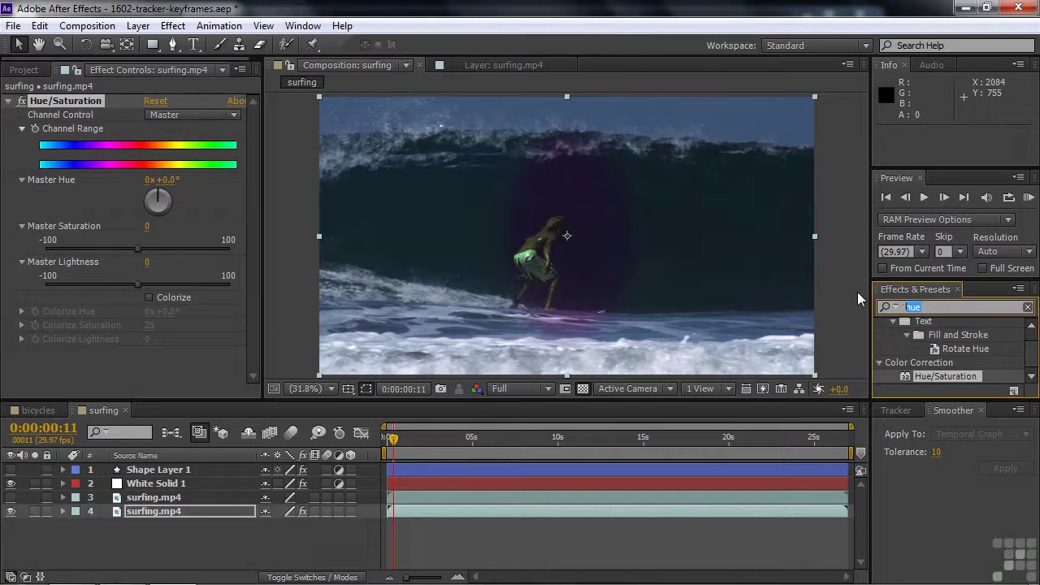
{"action": "type", "text": "fast b"}
{"action": "left_click_drag", "start_coordinate": [914, 353], "coordinate": [399, 512]}
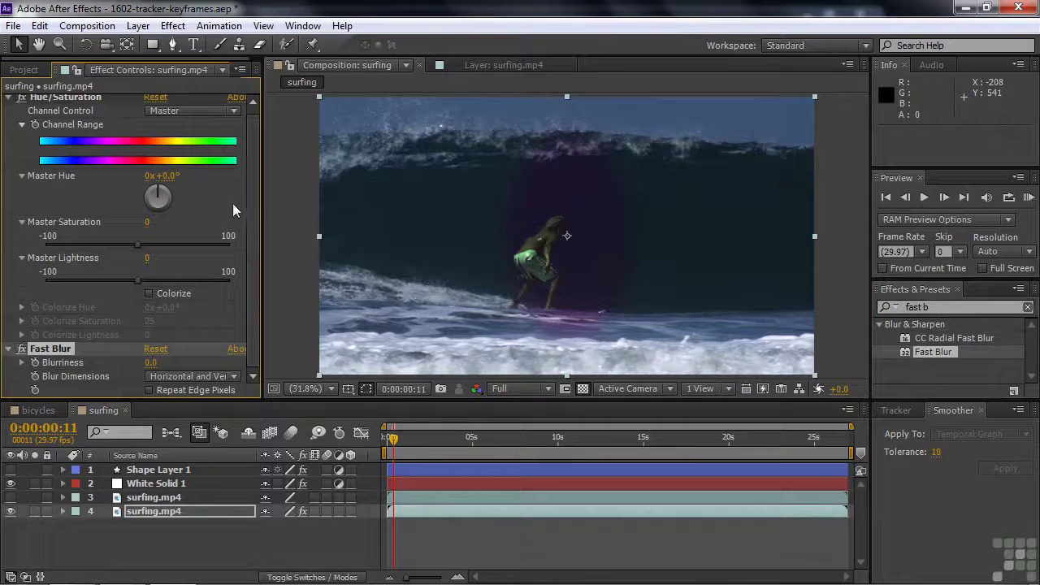
Set the bottom footage's Master Hue to +84°, Master Saturation to 28 and Fast Blur Blurriness to 36 with Repeat Edge Pixels on.
{"action": "left_click_drag", "start_coordinate": [162, 176], "coordinate": [237, 180]}
{"action": "left_click_drag", "start_coordinate": [140, 251], "coordinate": [166, 255]}
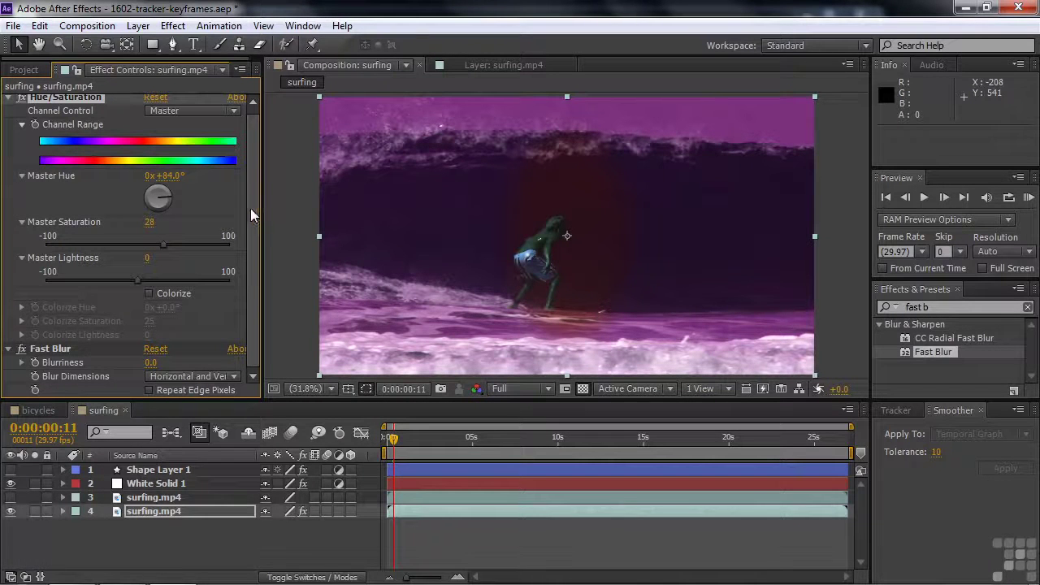
{"action": "left_click_drag", "start_coordinate": [151, 362], "coordinate": [185, 362]}
{"action": "left_click", "coordinate": [149, 390]}
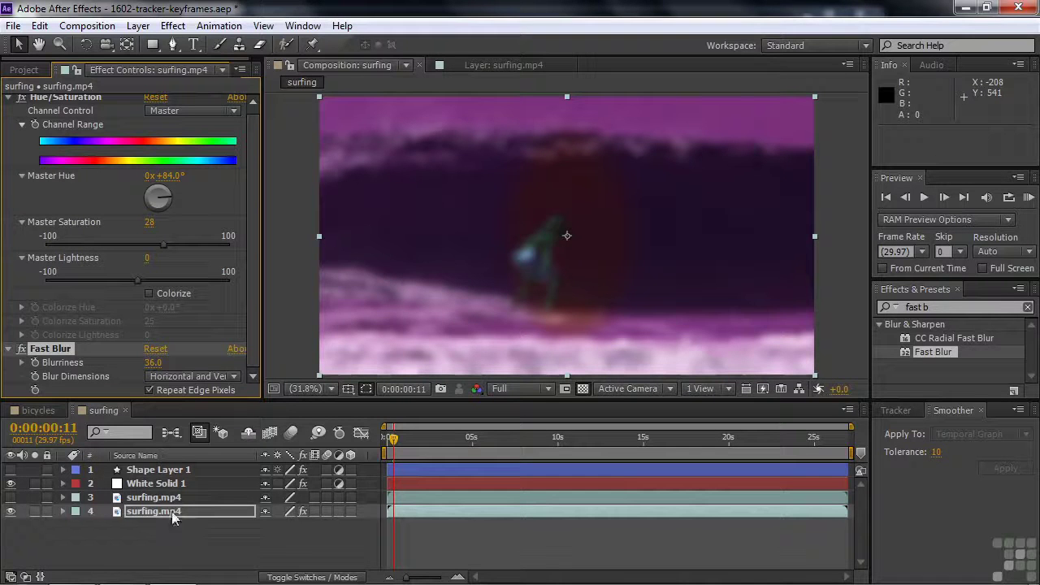
Show the upper surfing.mp4 layer, set its track matte to Alpha Matte "White Solid 1" and preview the result at 0:00:01:25.
{"action": "left_click", "coordinate": [10, 497]}
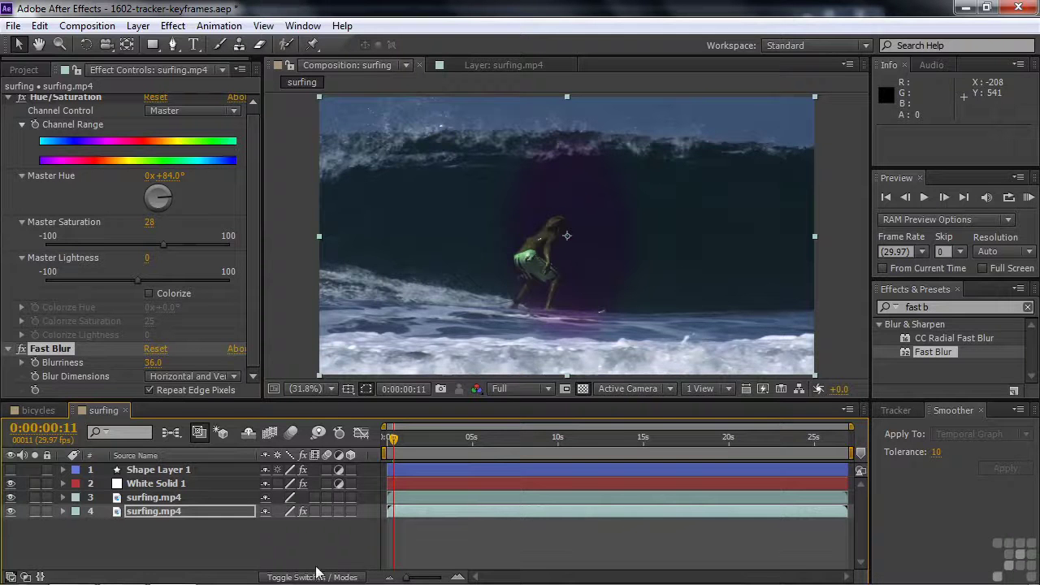
{"action": "left_click", "coordinate": [332, 578]}
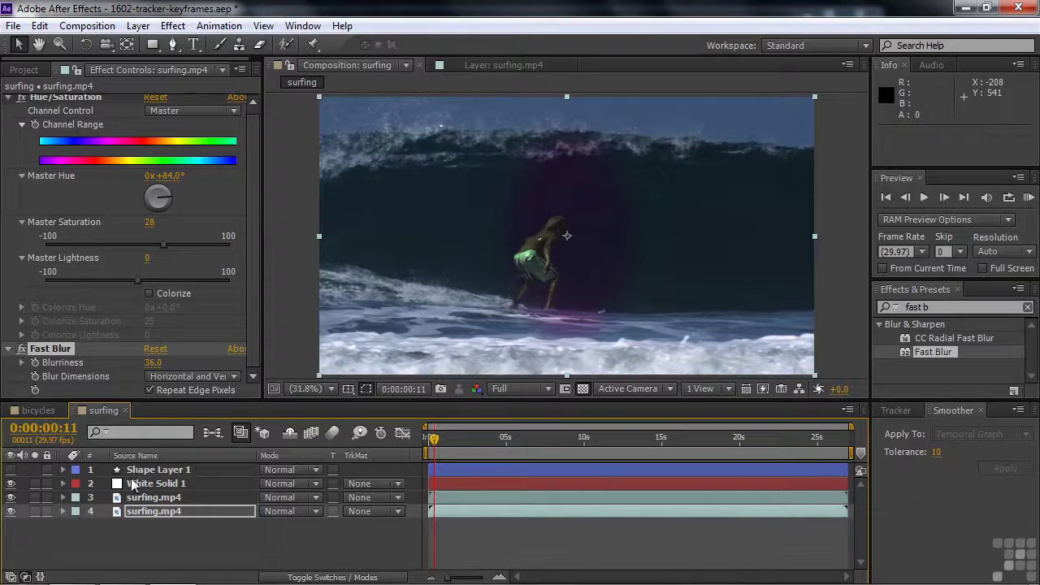
{"action": "left_click", "coordinate": [399, 505]}
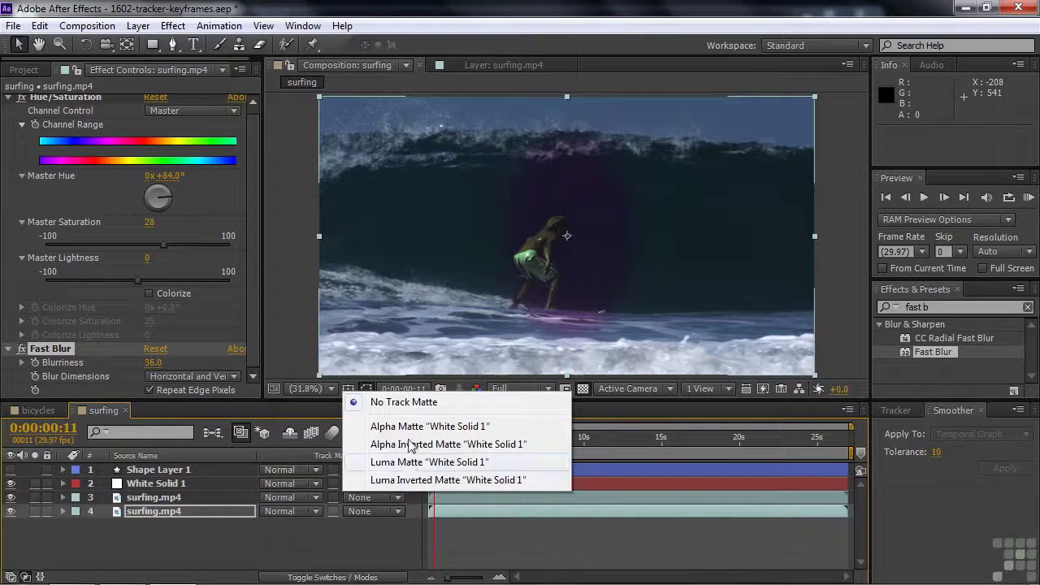
{"action": "left_click", "coordinate": [411, 431]}
{"action": "left_click", "coordinate": [278, 524]}
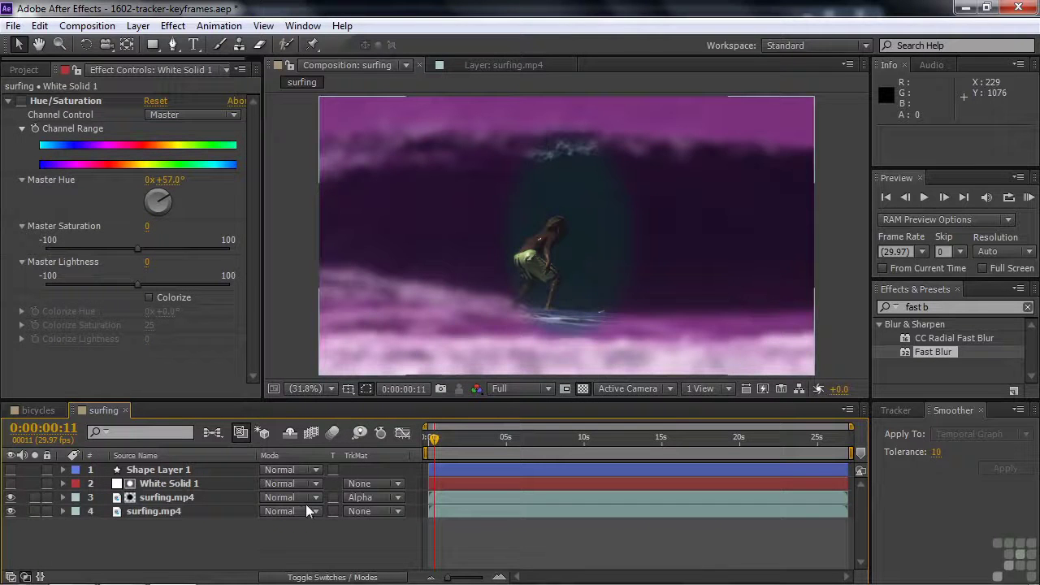
{"action": "left_click_drag", "start_coordinate": [434, 438], "coordinate": [457, 438]}
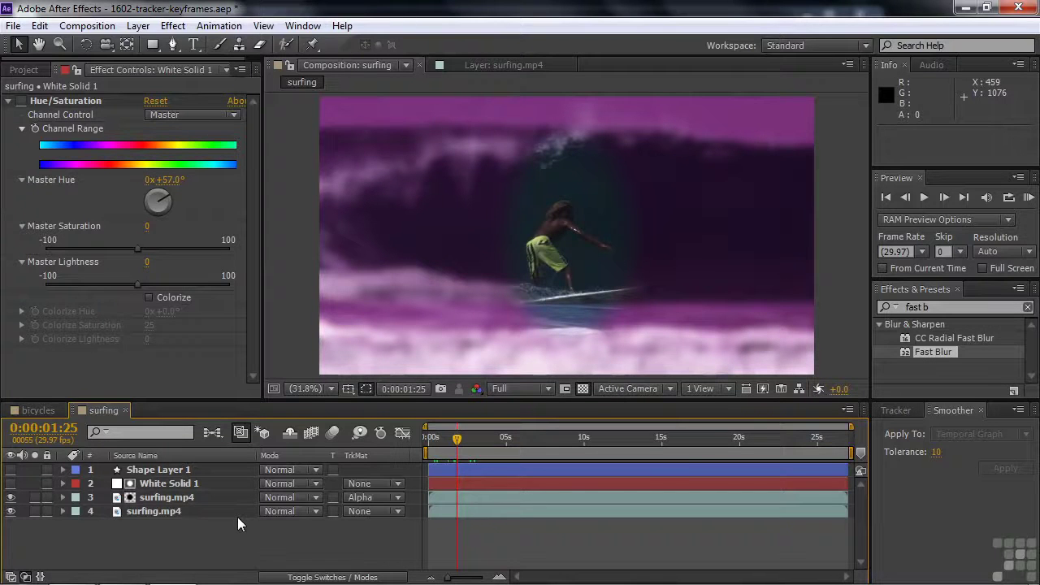
Load the upper surfing.mp4 layer as the motion source with Tracker 1 as the current track.
{"action": "left_click", "coordinate": [894, 409]}
{"action": "left_click", "coordinate": [987, 472]}
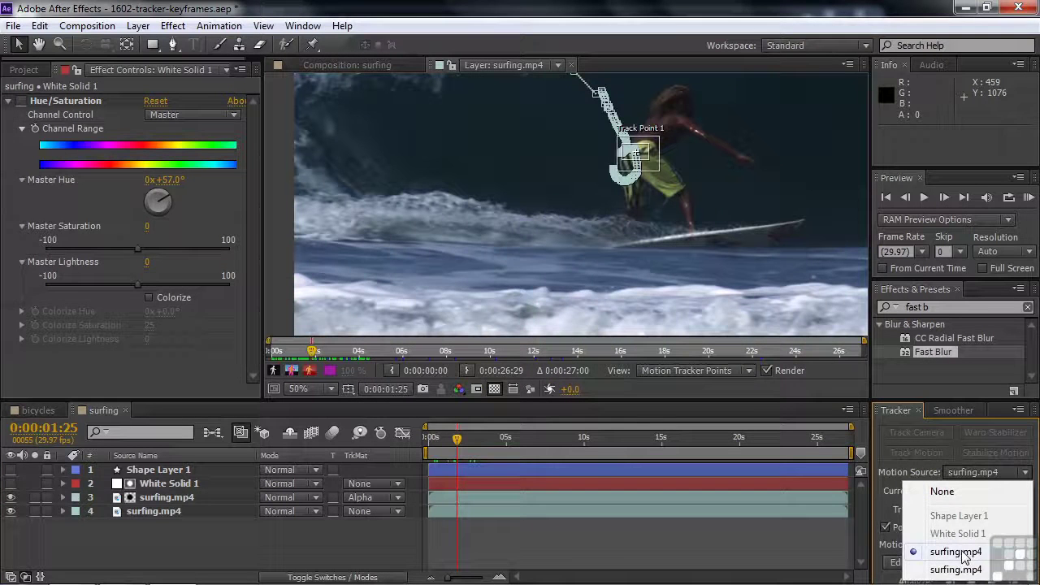
{"action": "left_click", "coordinate": [956, 552]}
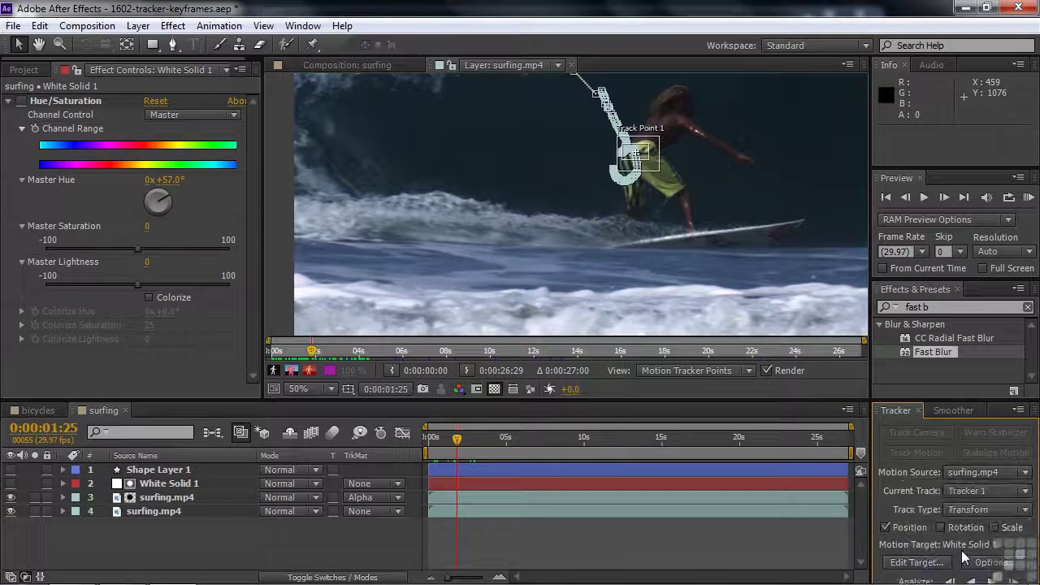
{"action": "left_click", "coordinate": [1024, 492]}
{"action": "left_click", "coordinate": [1001, 536]}
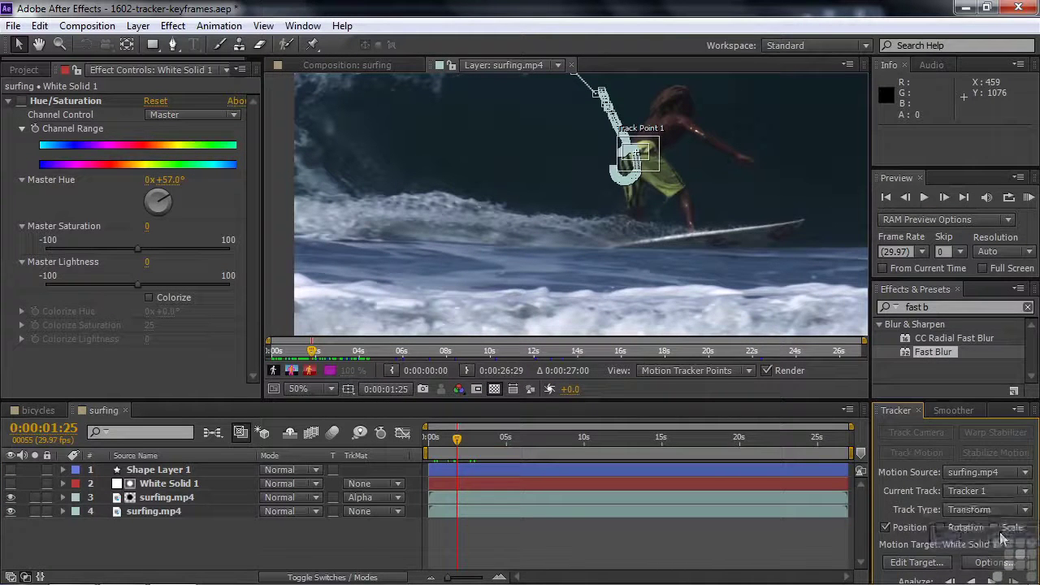
Choose White Solid 1 as the motion target and apply the tracking data in X and Y.
{"action": "left_click", "coordinate": [918, 562]}
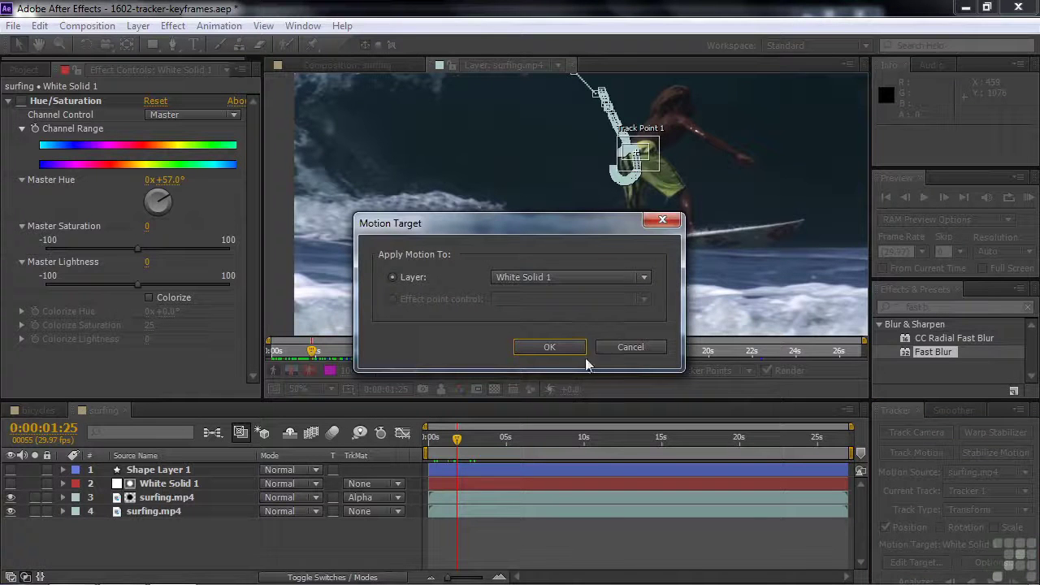
{"action": "left_click", "coordinate": [639, 280]}
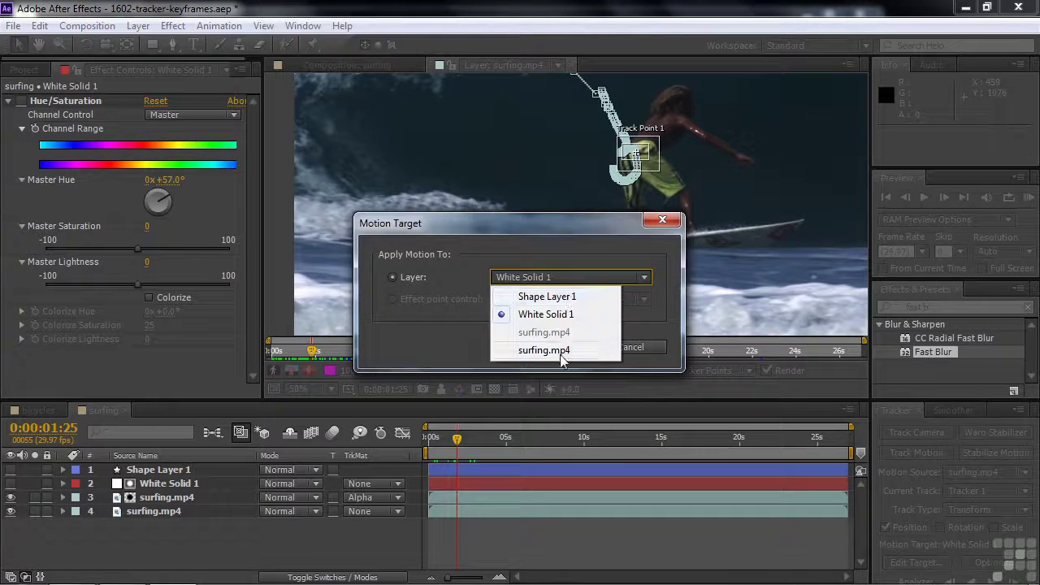
{"action": "left_click", "coordinate": [550, 315]}
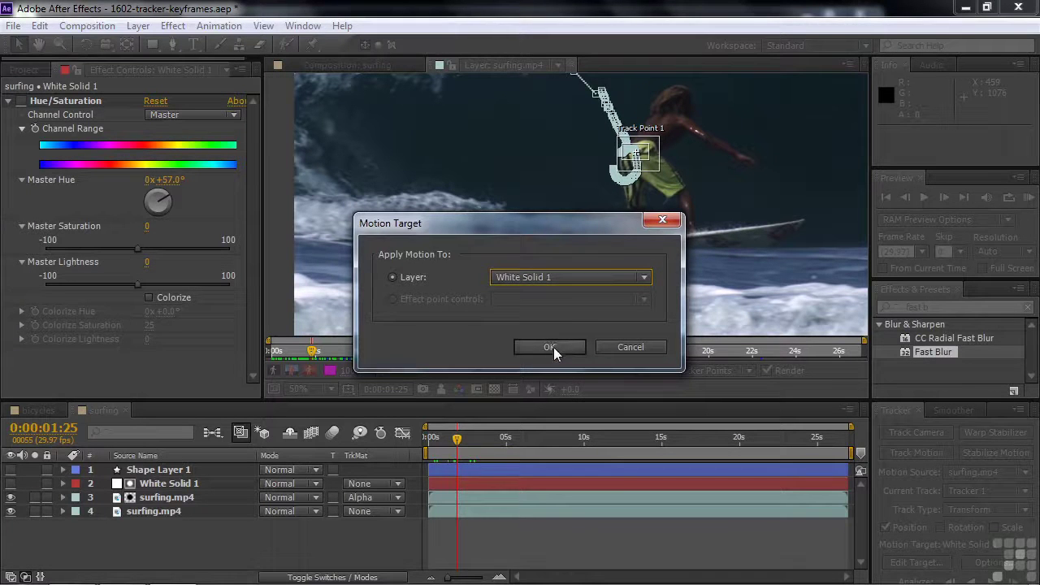
{"action": "left_click", "coordinate": [549, 346]}
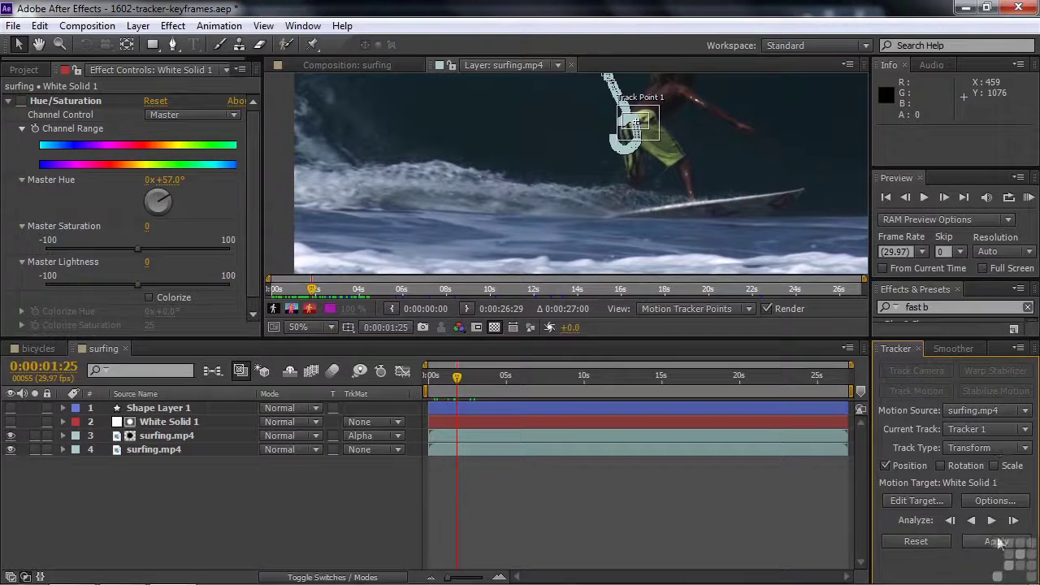
{"action": "left_click", "coordinate": [999, 541]}
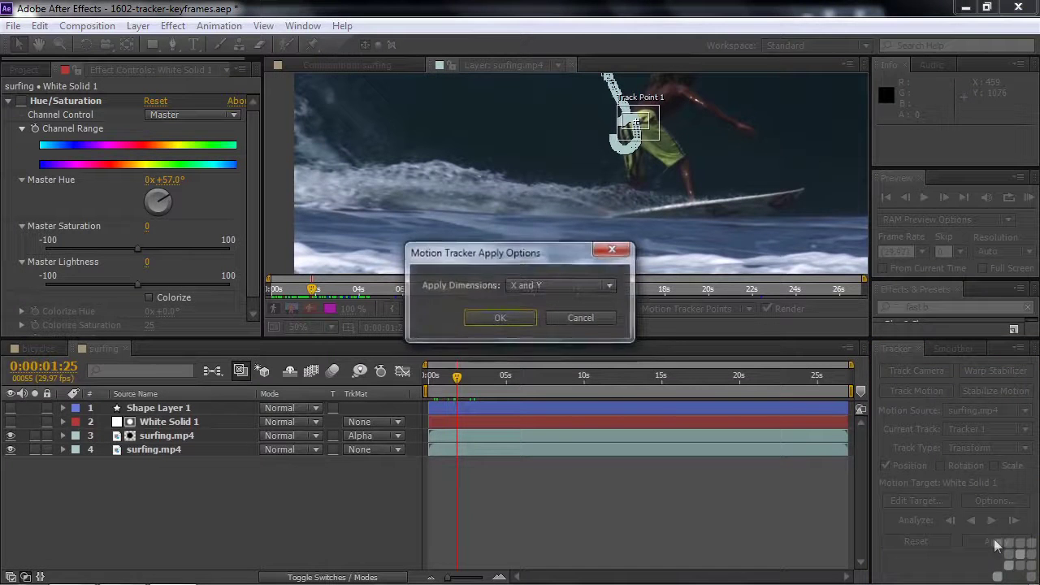
{"action": "left_click", "coordinate": [522, 324]}
Shift White Solid 1's Mask 1 by about 32.4, 8.1 over the surfer at 0:00:11:04 and check it at 0:00:10:24.
{"action": "left_click_drag", "start_coordinate": [461, 385], "coordinate": [603, 390]}
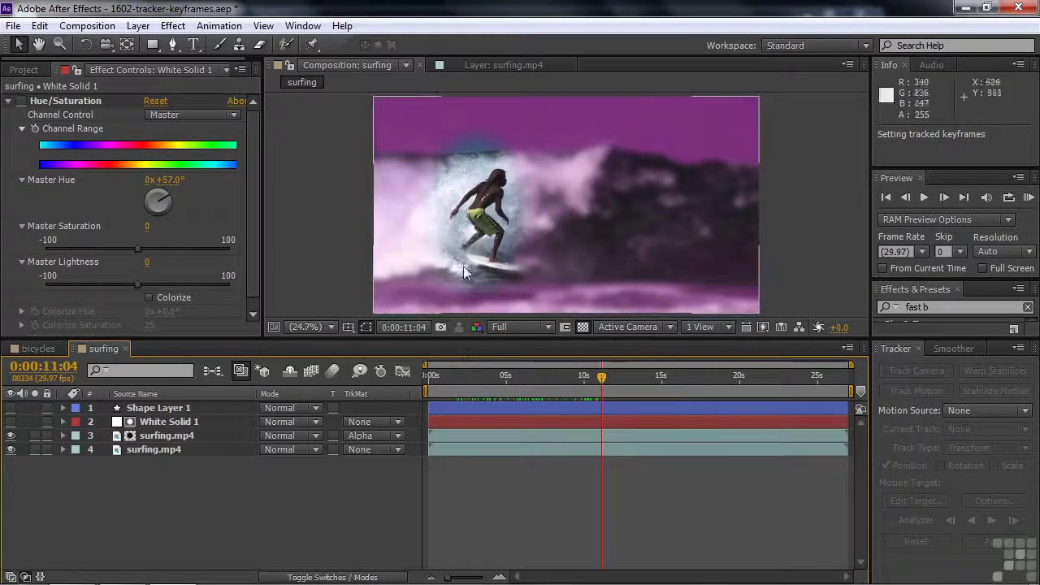
{"action": "left_click", "coordinate": [63, 422]}
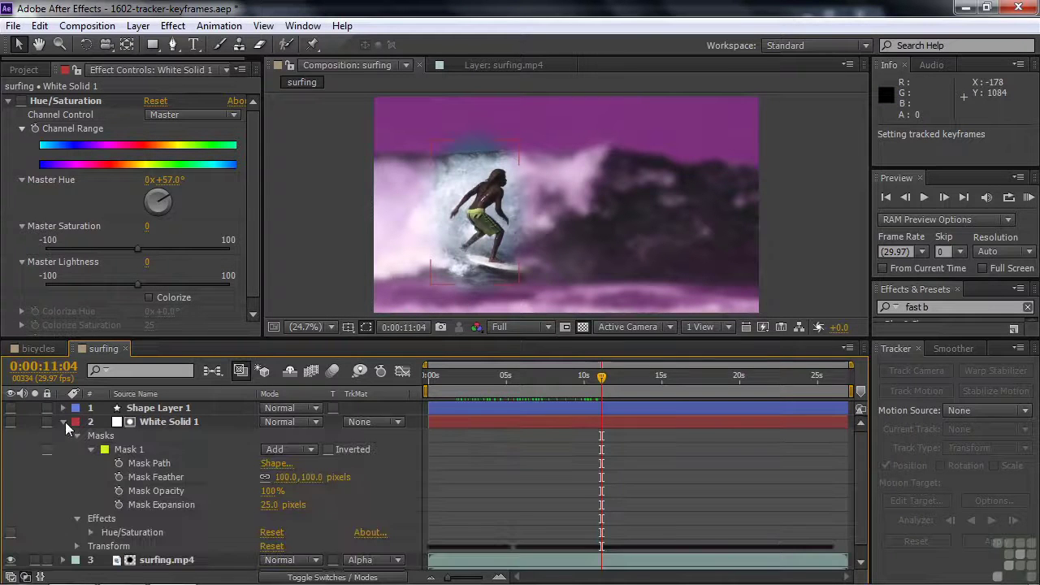
{"action": "left_click", "coordinate": [120, 464]}
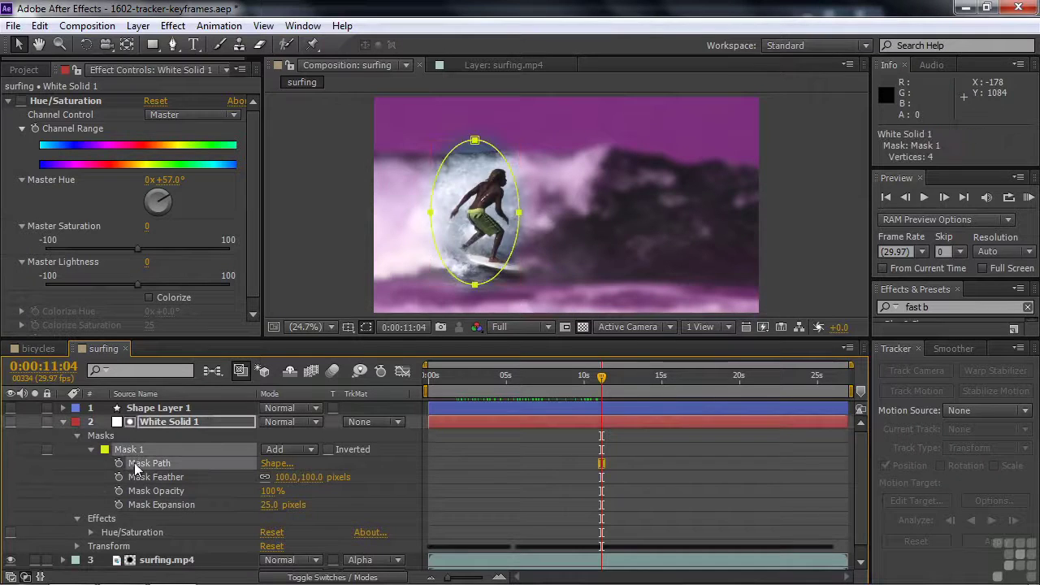
{"action": "double_click", "coordinate": [521, 216]}
{"action": "left_click_drag", "start_coordinate": [488, 218], "coordinate": [493, 221]}
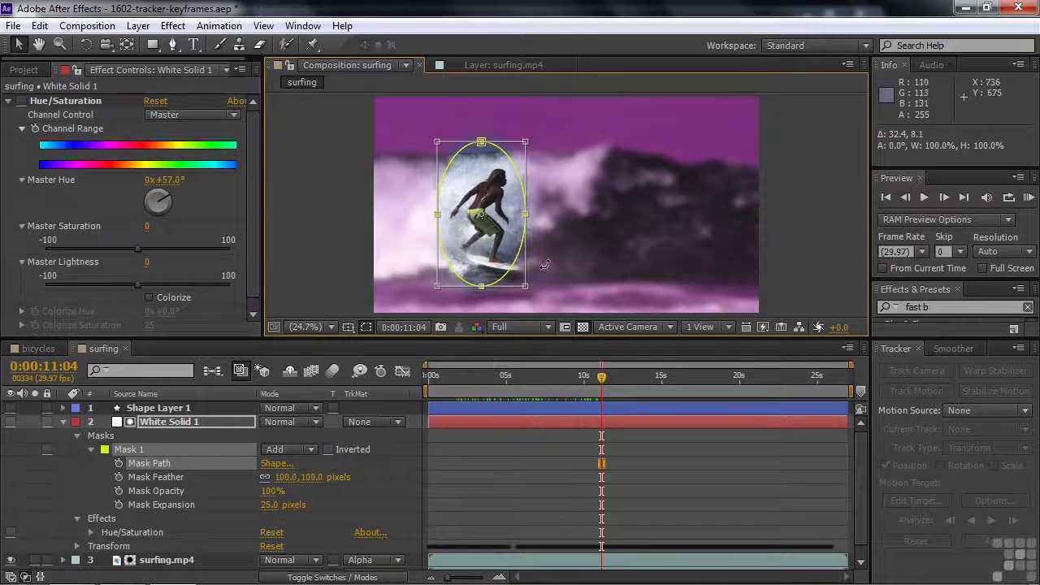
{"action": "mouse_move", "coordinate": [603, 379]}
{"action": "left_mouse_down"}
{"action": "mouse_move", "coordinate": [580, 377]}
{"action": "mouse_move", "coordinate": [592, 376]}
{"action": "left_mouse_up"}
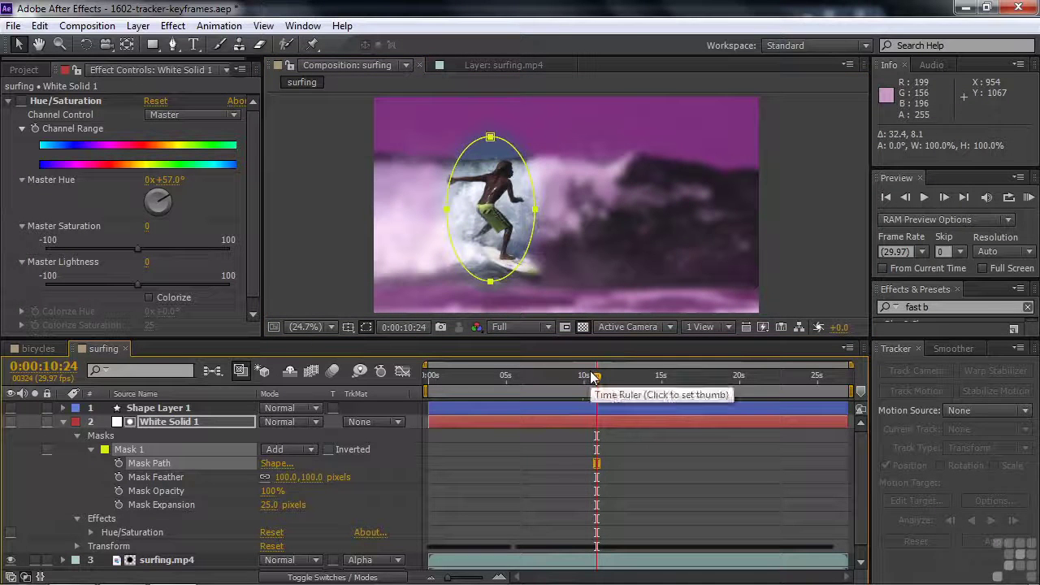